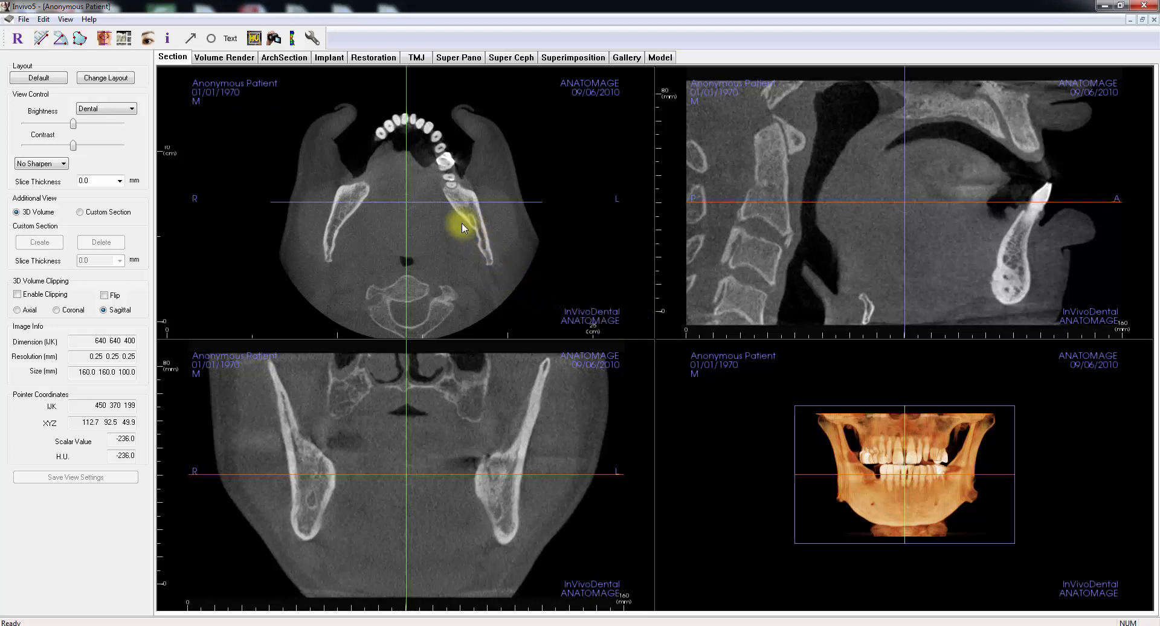
Step: Browse the axial slices down through the mandible and the sagittal slices around the front teeth
scroll(462, 224, down, 2)
scroll(462, 224, down, 8)
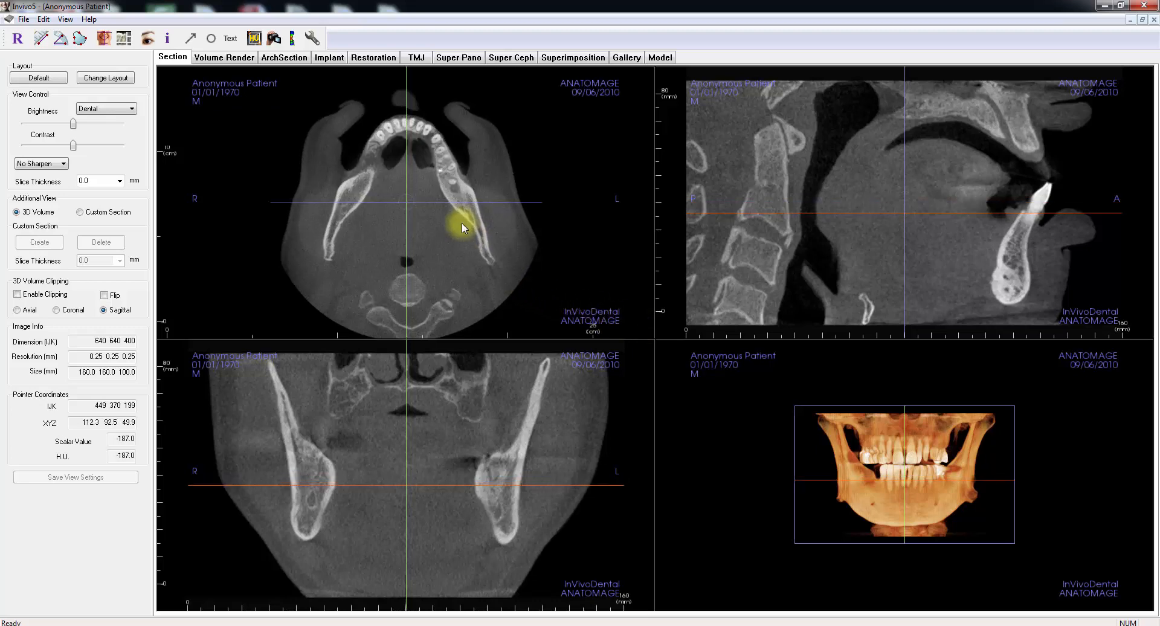
scroll(461, 224, down, 4)
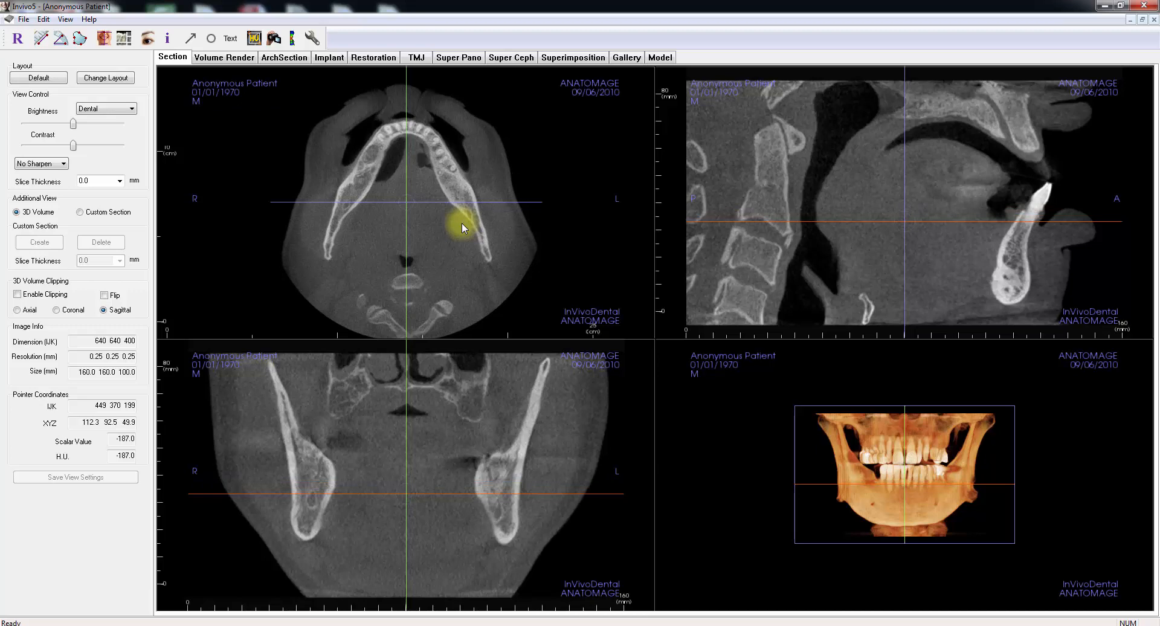
scroll(462, 226, up, 6)
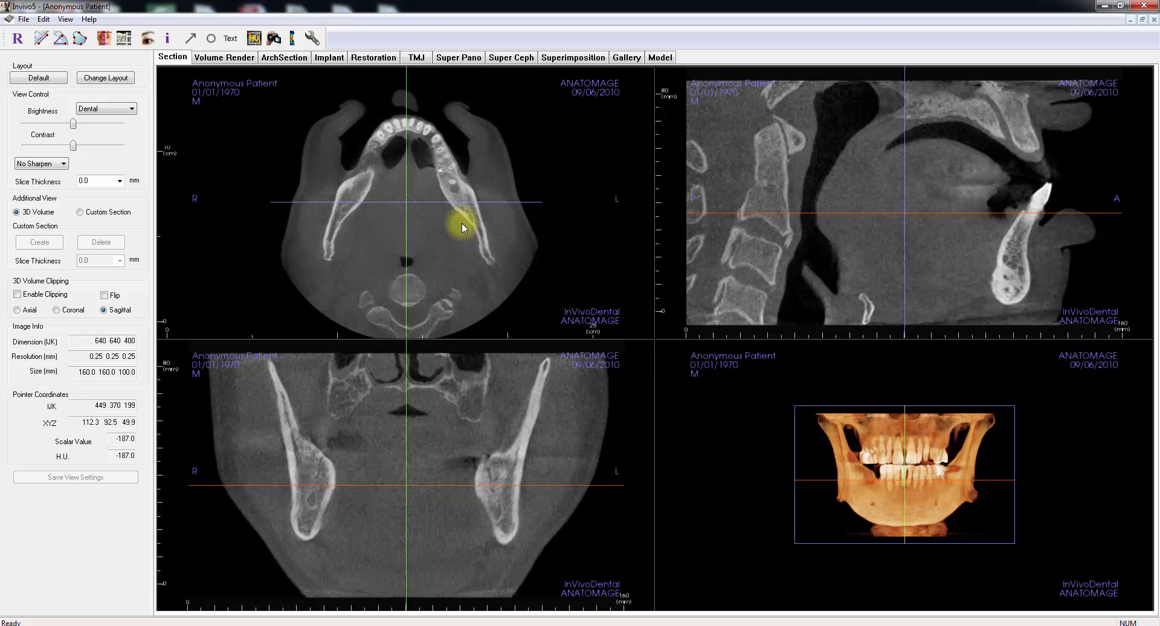
scroll(462, 227, down, 3)
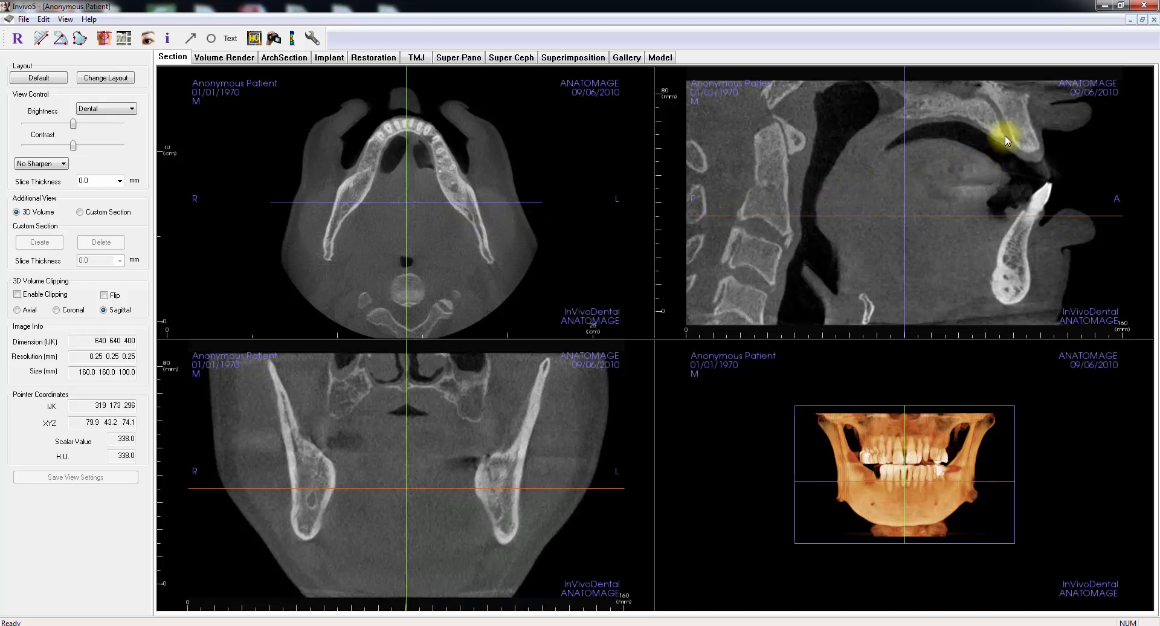
scroll(1006, 136, up, 4)
scroll(1004, 149, up, 5)
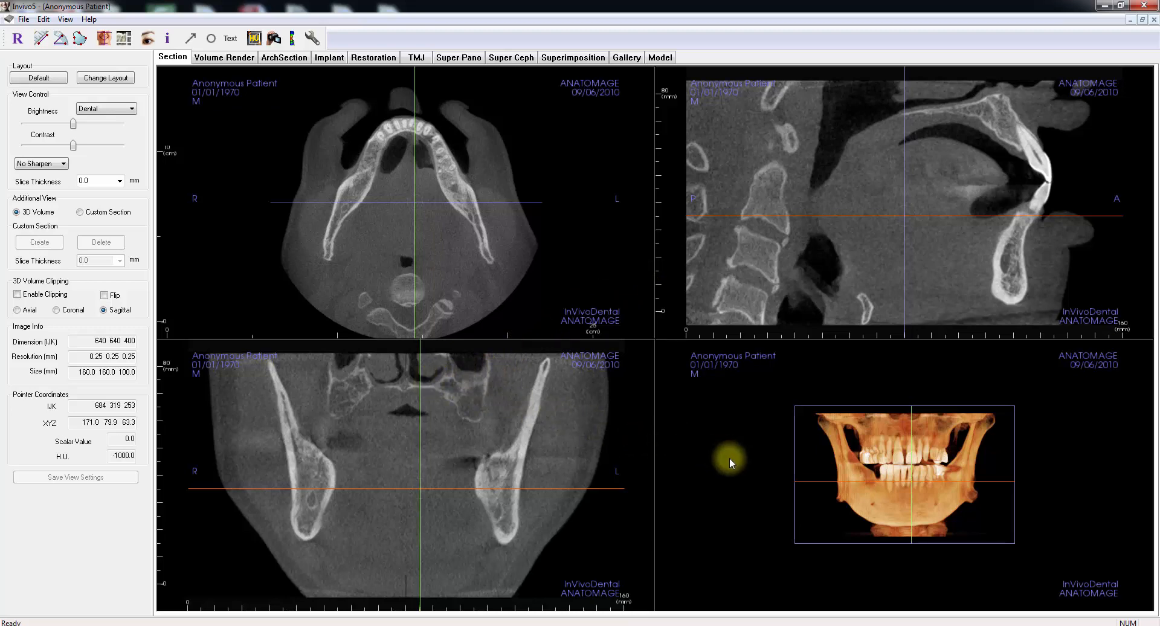
Step: Rotate the 3D volume to a side view and zoom in on the axial section, resetting each view
drag(730, 458, 929, 465)
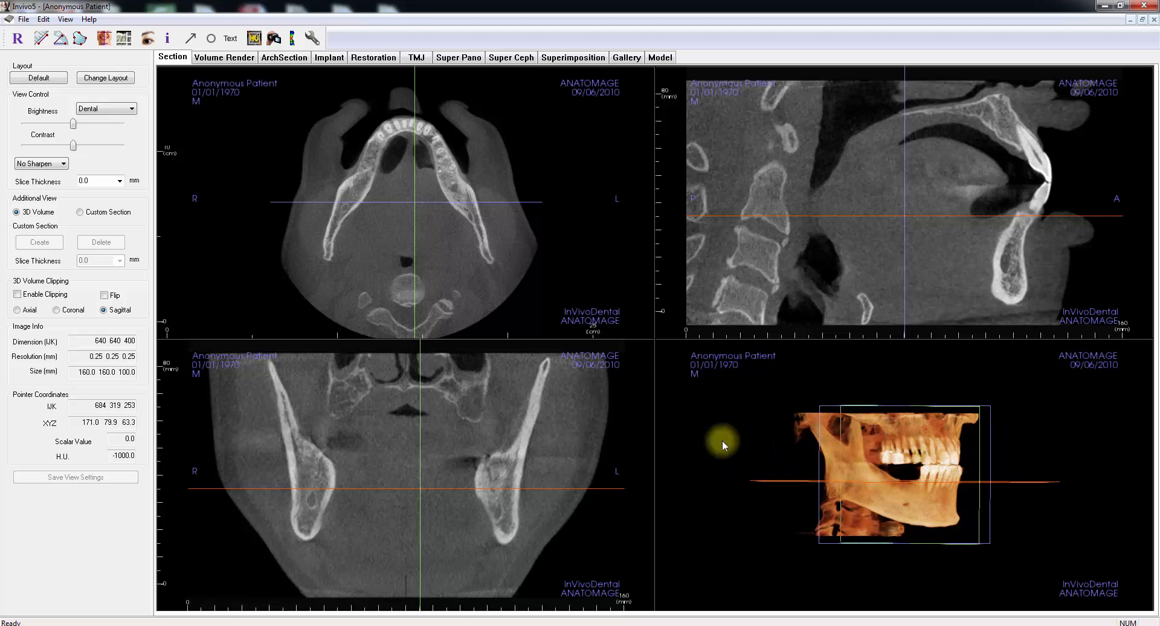
click(39, 218)
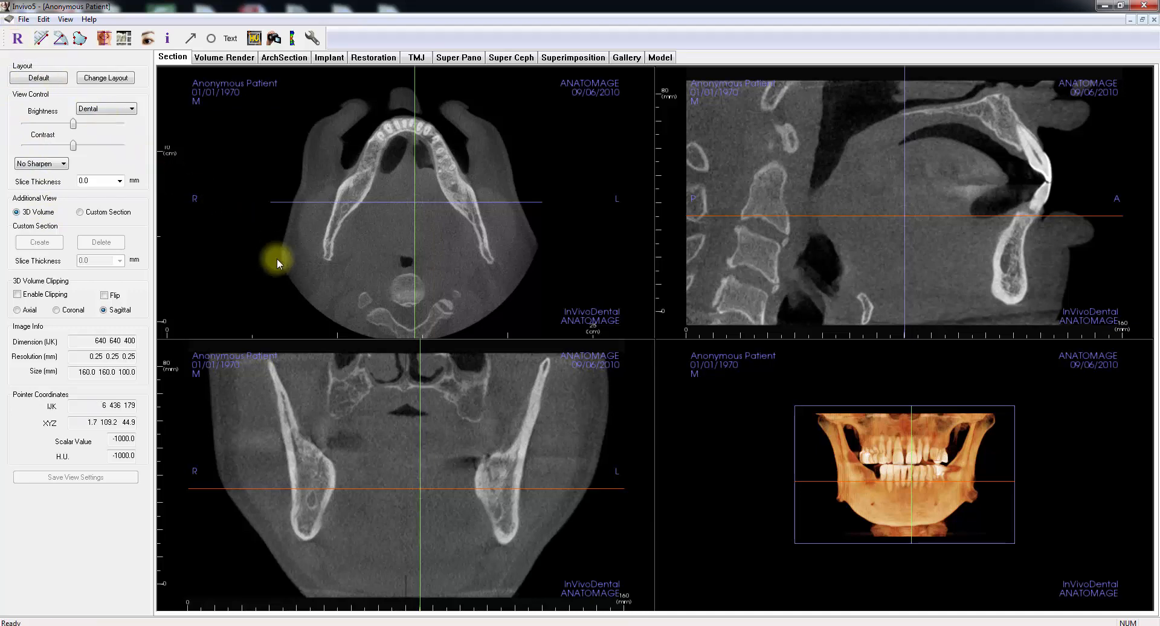
ctrl+drag(283, 271, 274, 132)
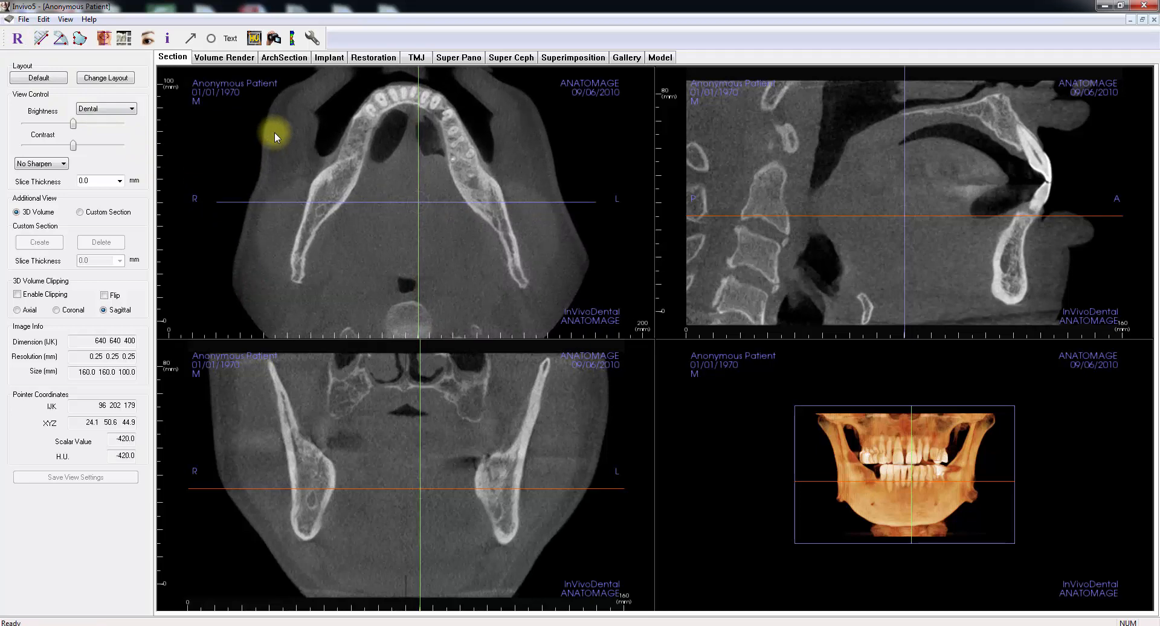
click(18, 40)
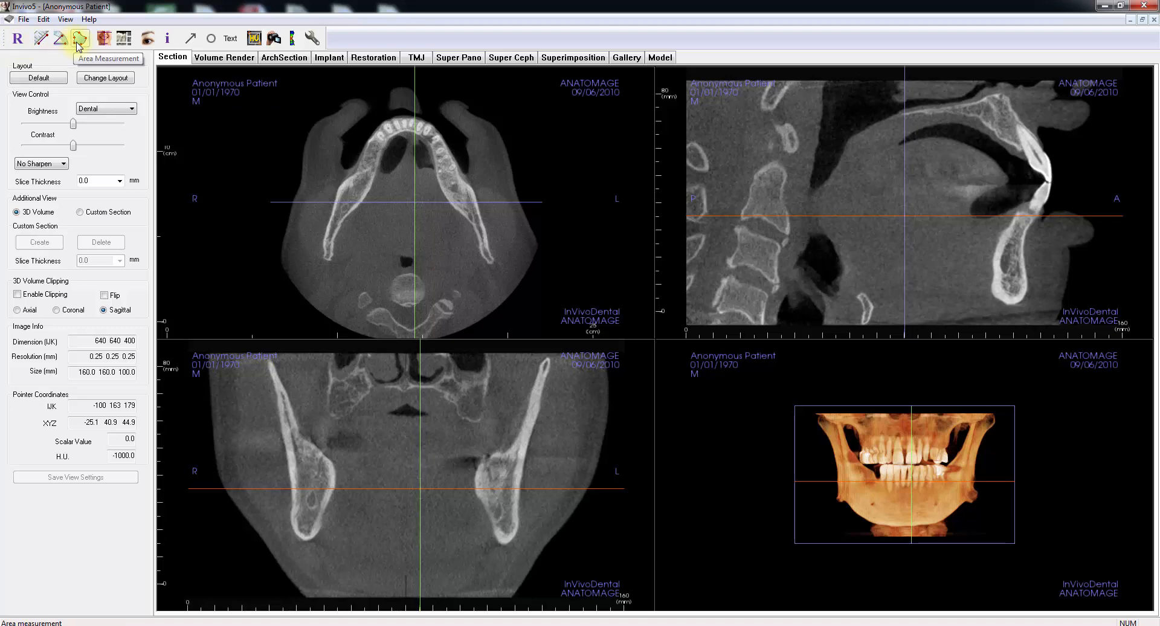
Step: Measure the upper incisor's length from its biting edge to the root tip in the sagittal section
click(41, 40)
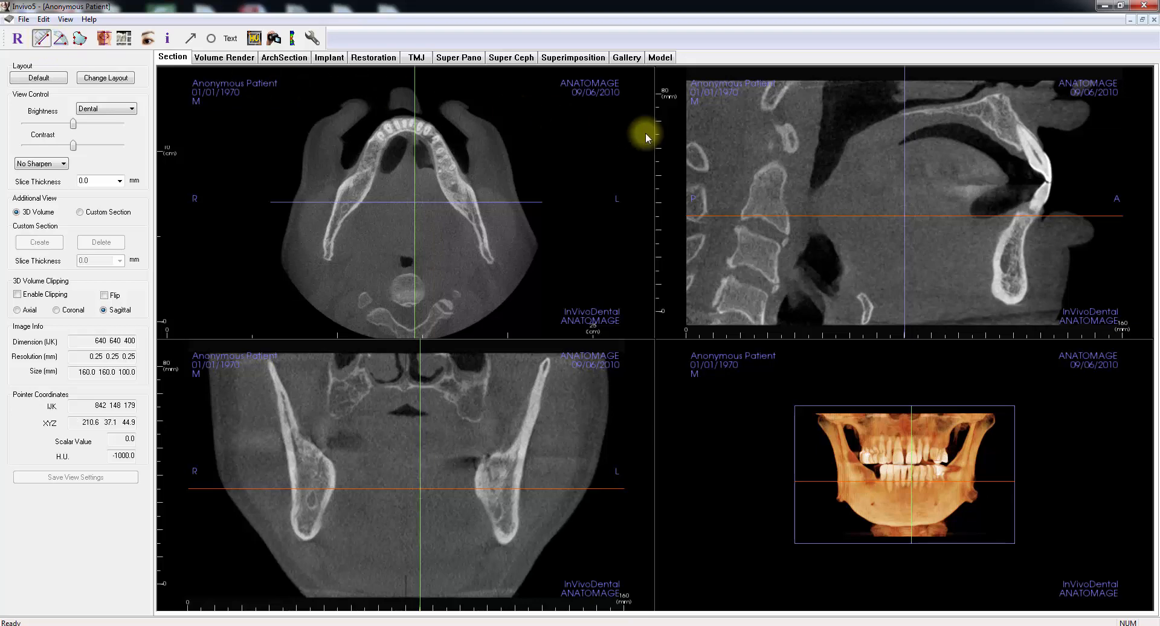
click(1049, 182)
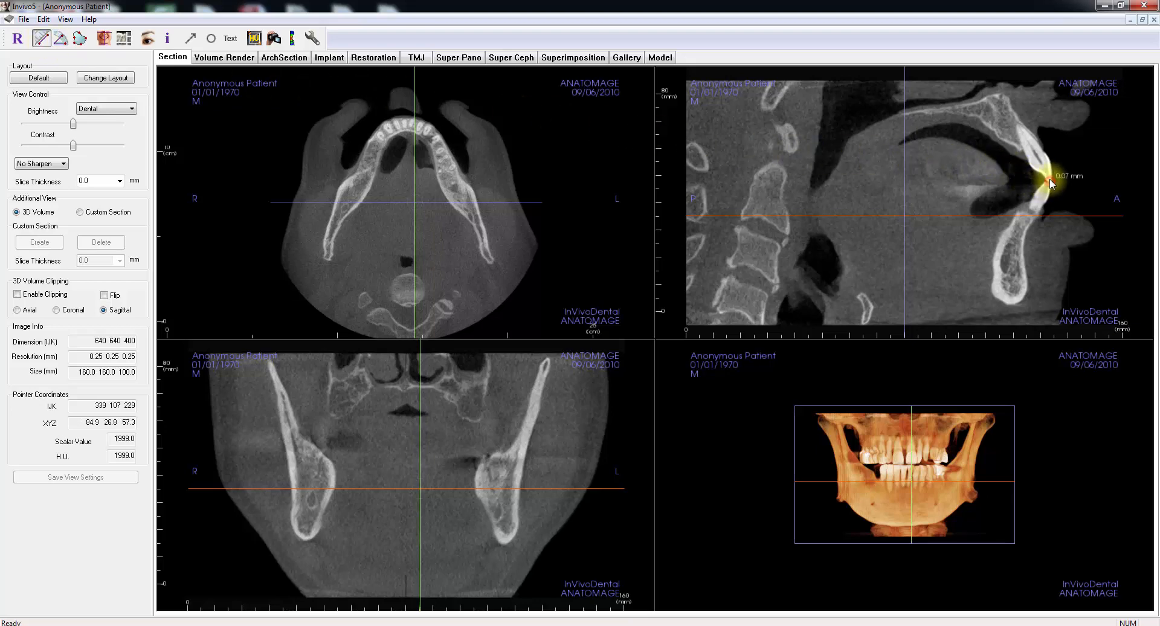
click(1019, 127)
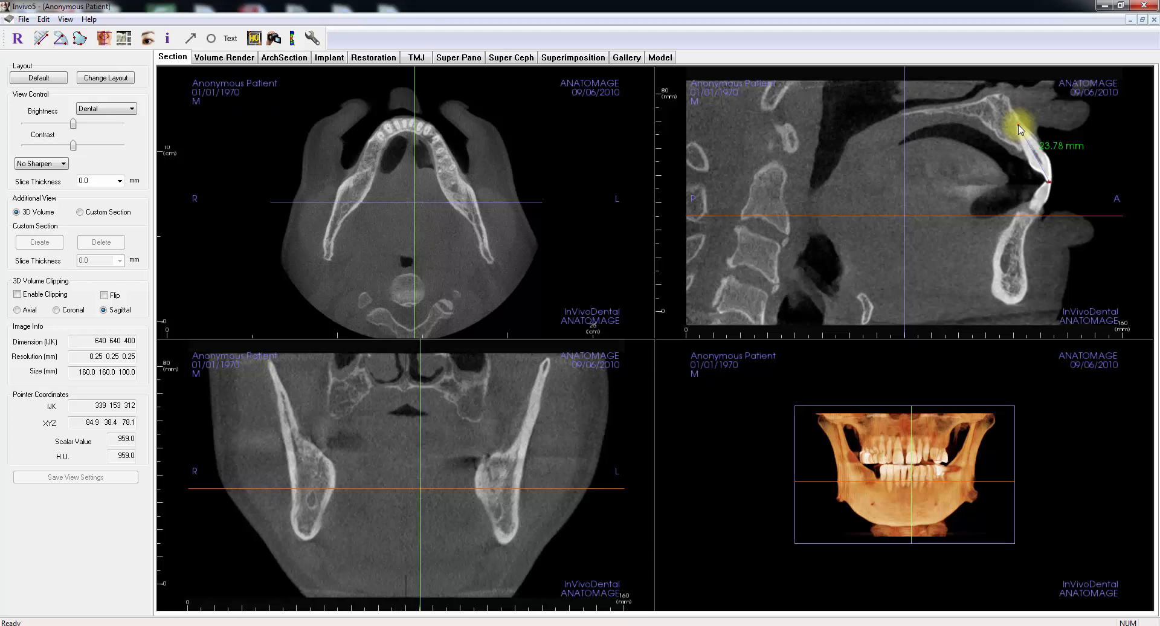
Step: Check the incisor length measurement across neighbouring sagittal slices and delete it from its own slice
scroll(1020, 129, down, 6)
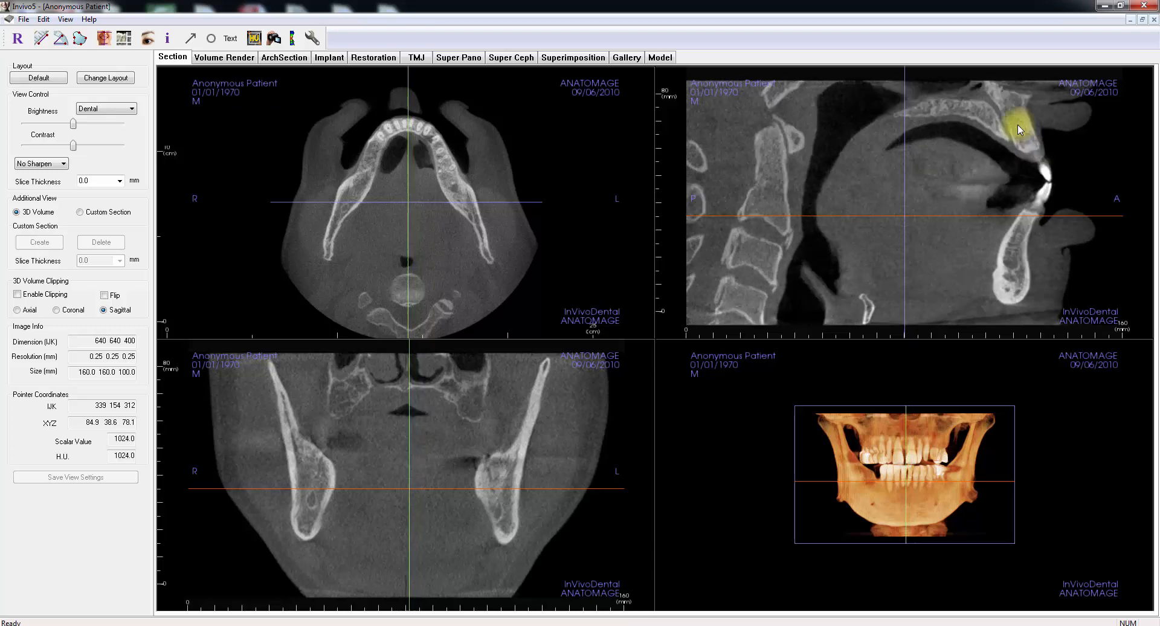
scroll(1018, 125, down, 2)
scroll(1018, 128, up, 5)
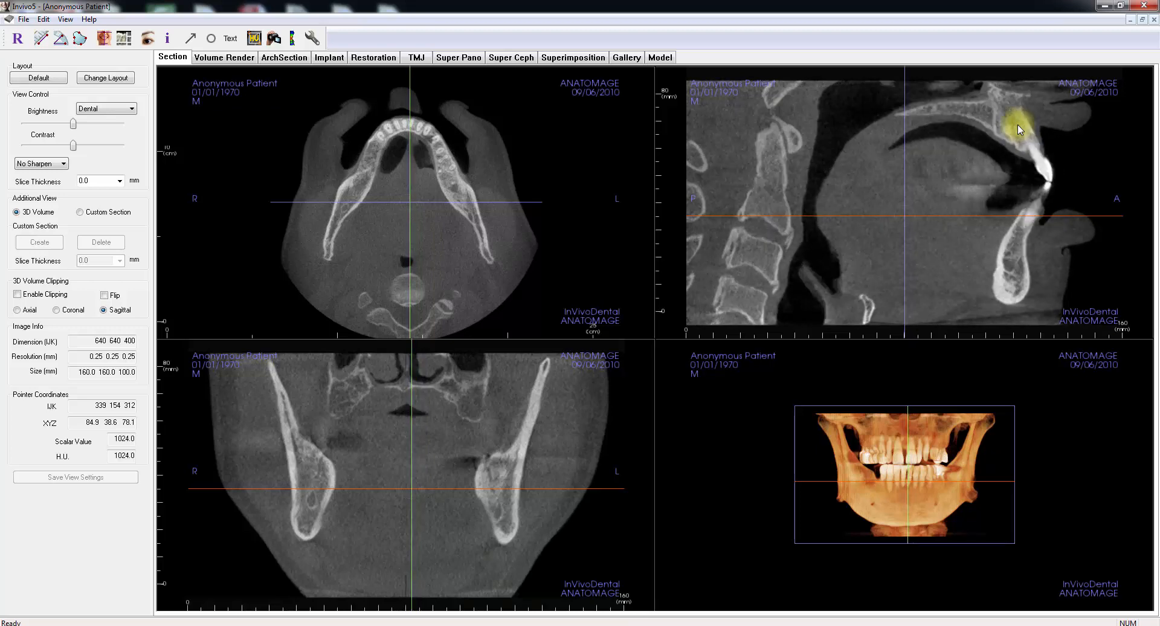
scroll(1018, 129, up, 1)
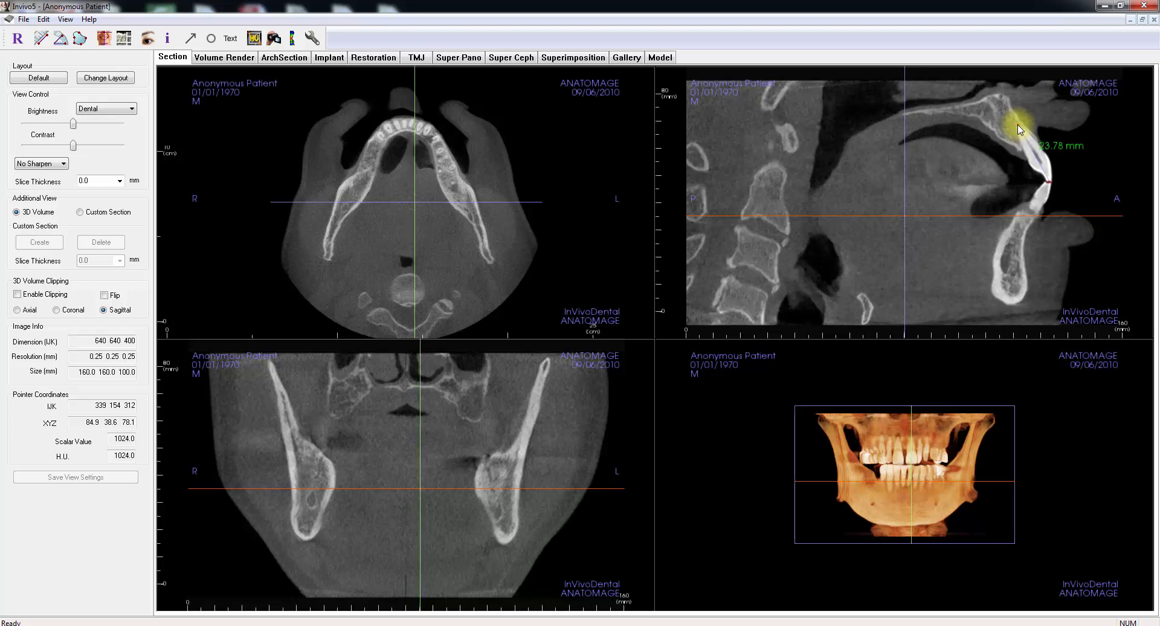
click(1048, 147)
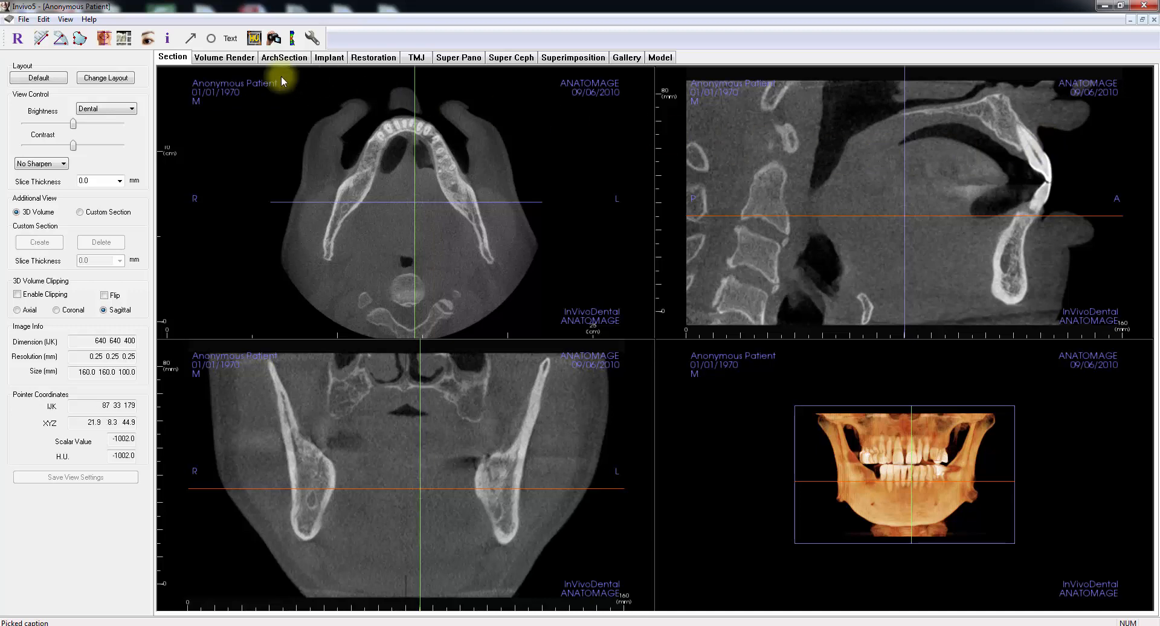
Step: Reorient the patient volume slightly with the rotation handle of the coronal line in the axial section
click(106, 42)
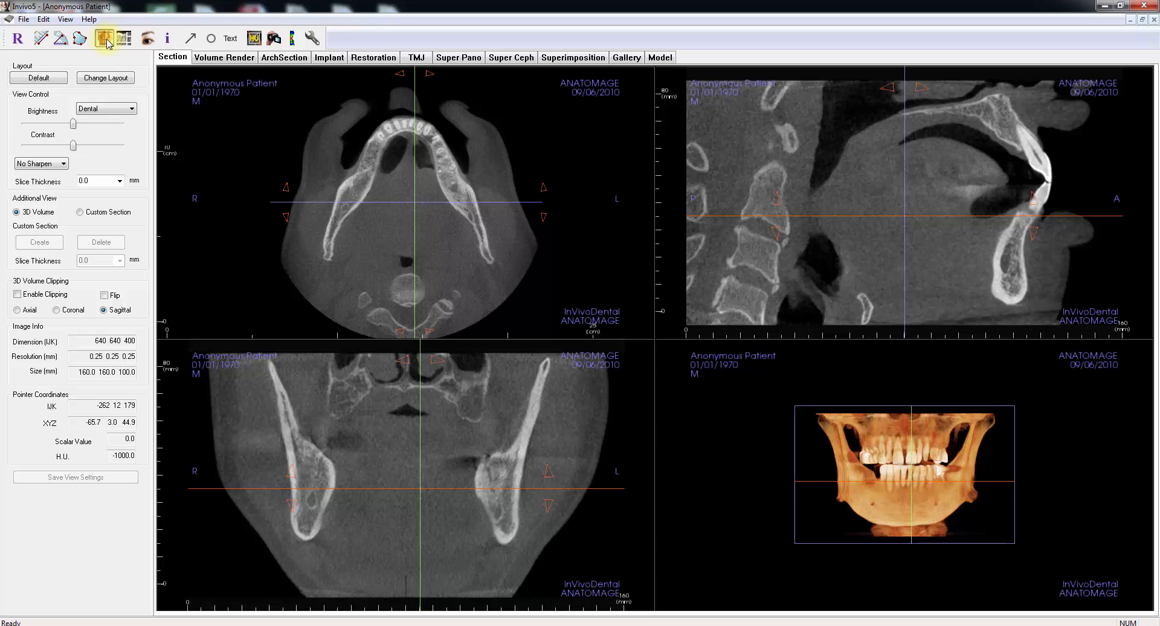
click(106, 38)
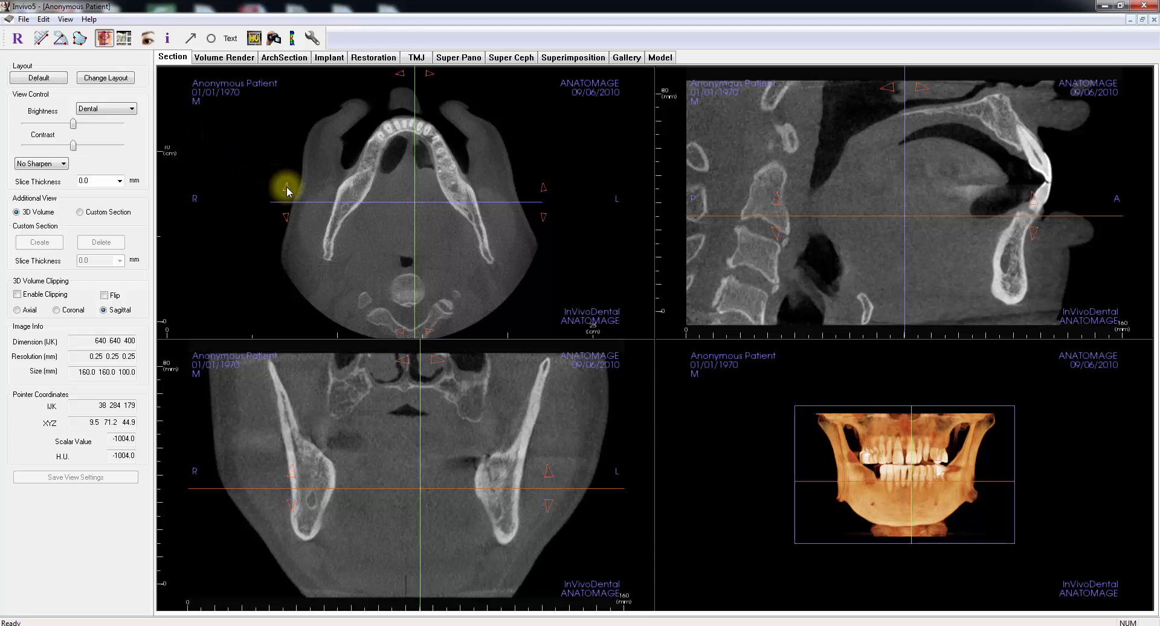
drag(288, 191, 285, 190)
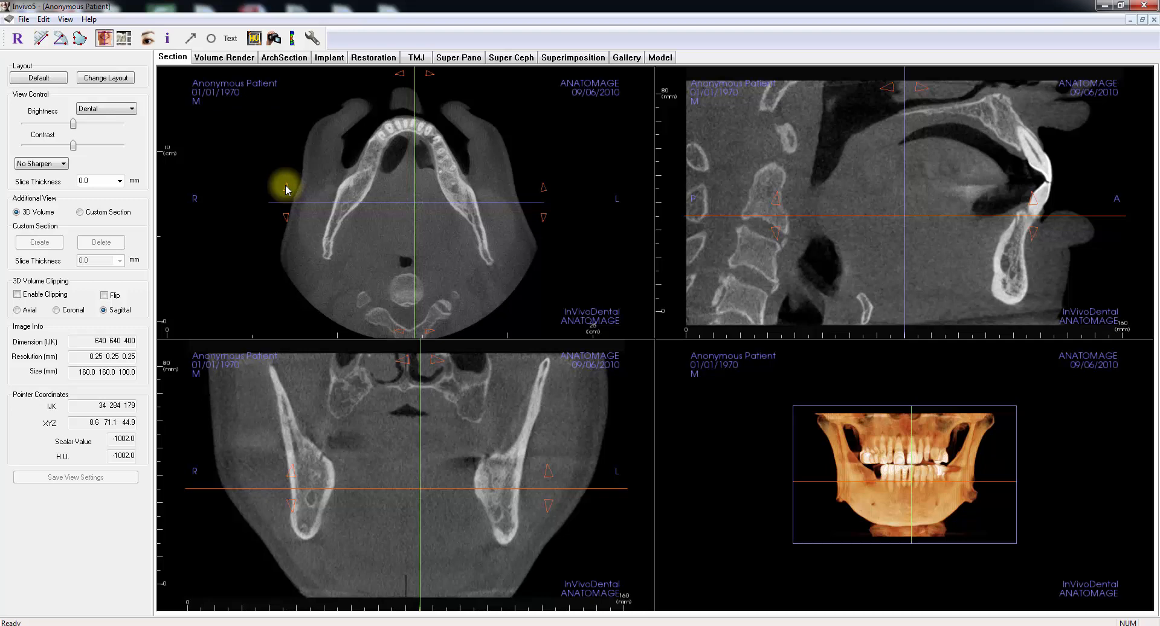
Step: Show a 12-section sagittal light box with a 1.000 mm slice interval, and restore the Equal Size layout
click(125, 43)
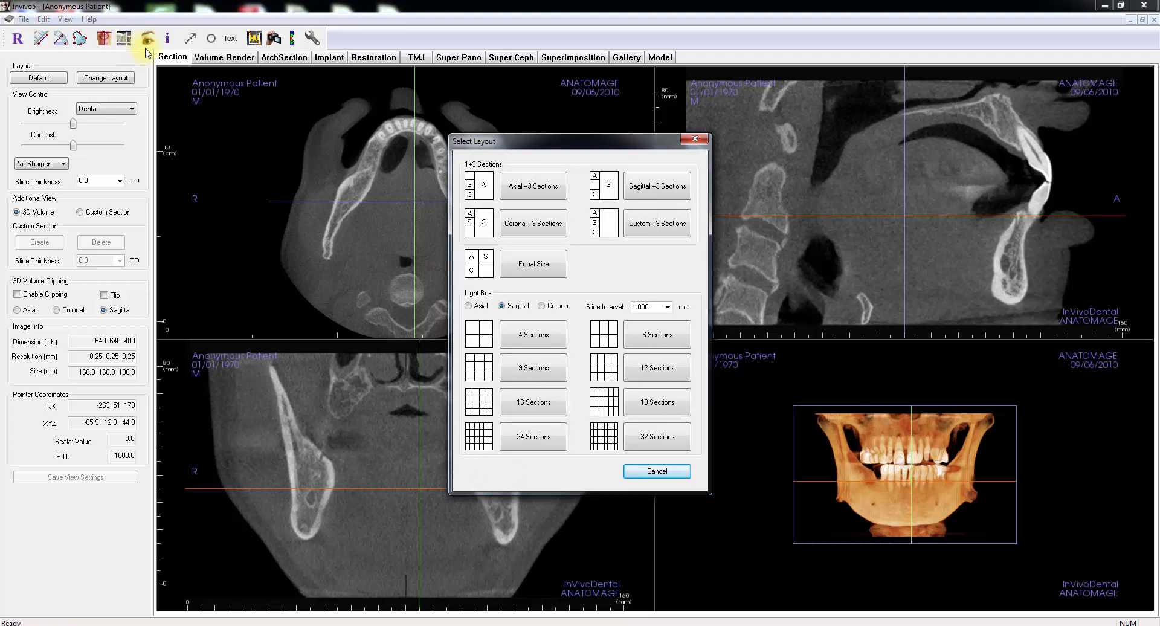
click(513, 307)
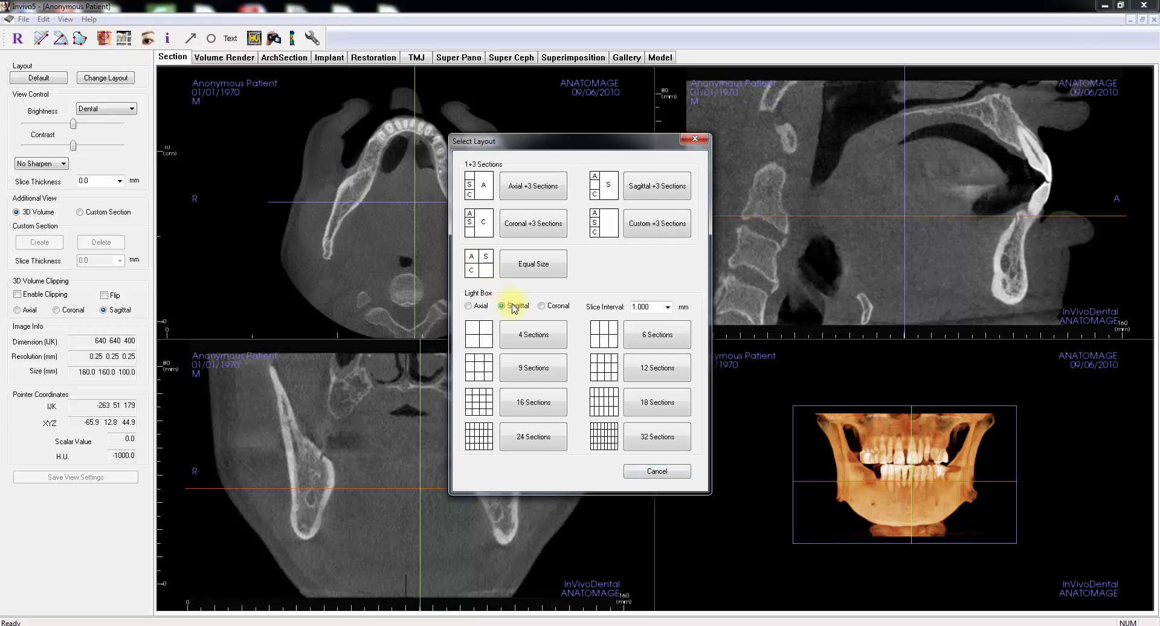
click(639, 370)
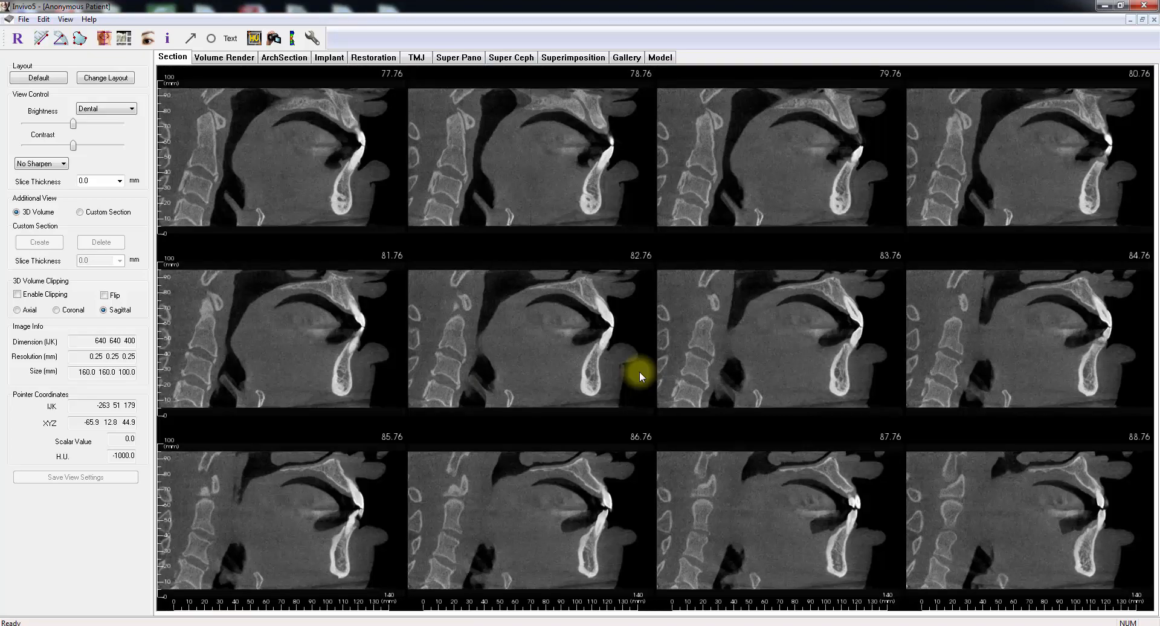
click(125, 38)
click(526, 273)
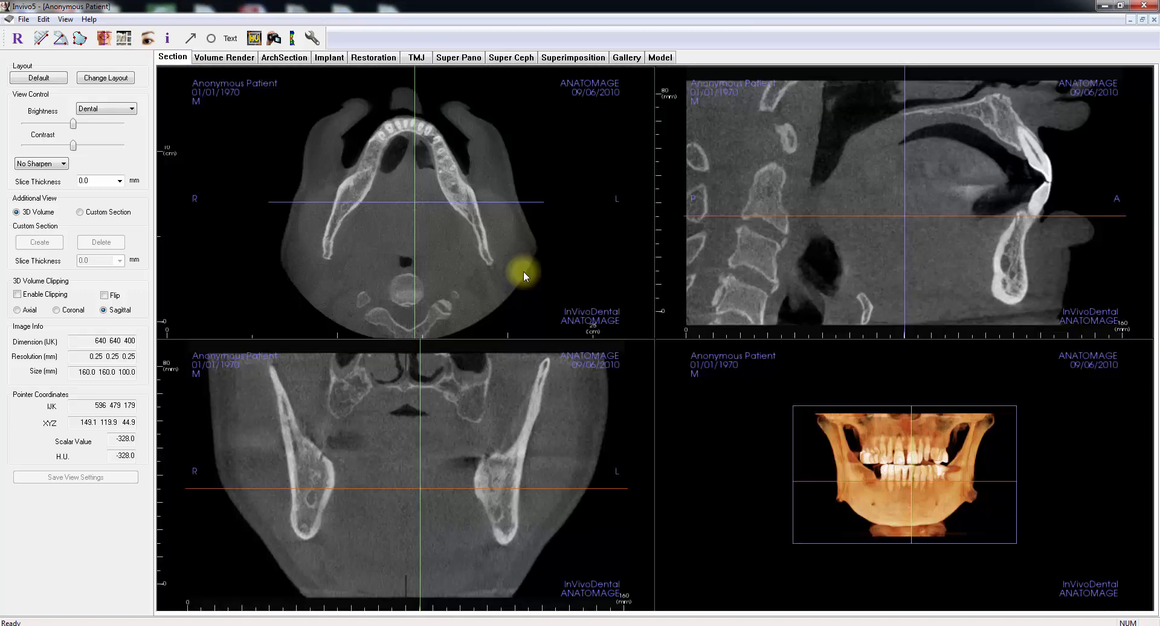
Step: Toggle the cursor visibility, and hide and restore the patient information in the section views
click(148, 39)
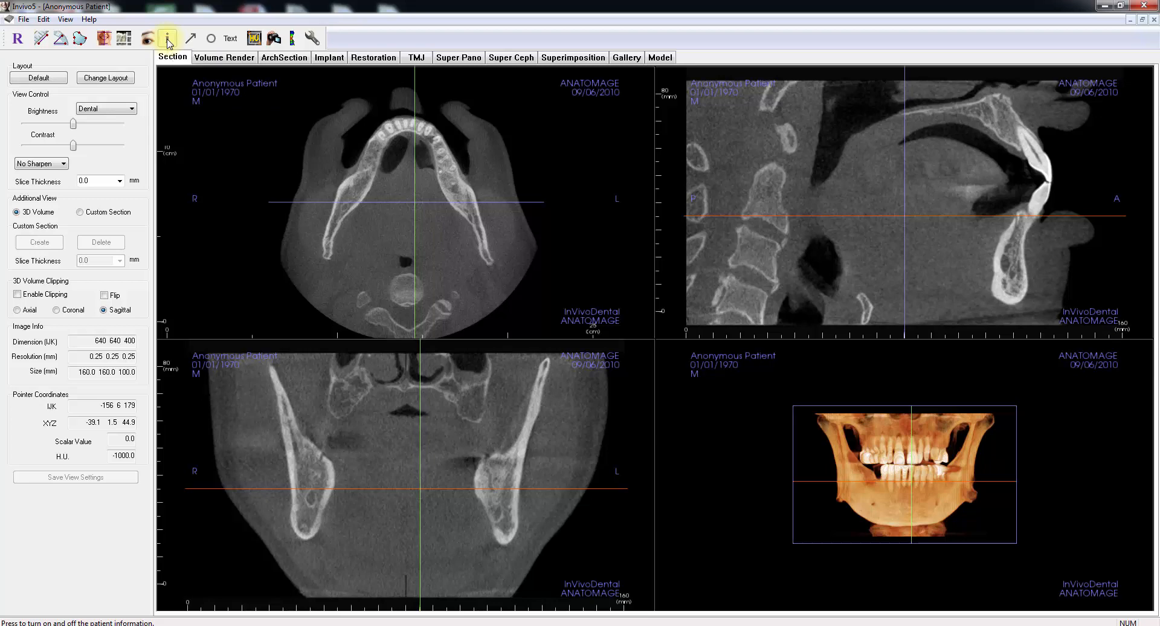
click(169, 41)
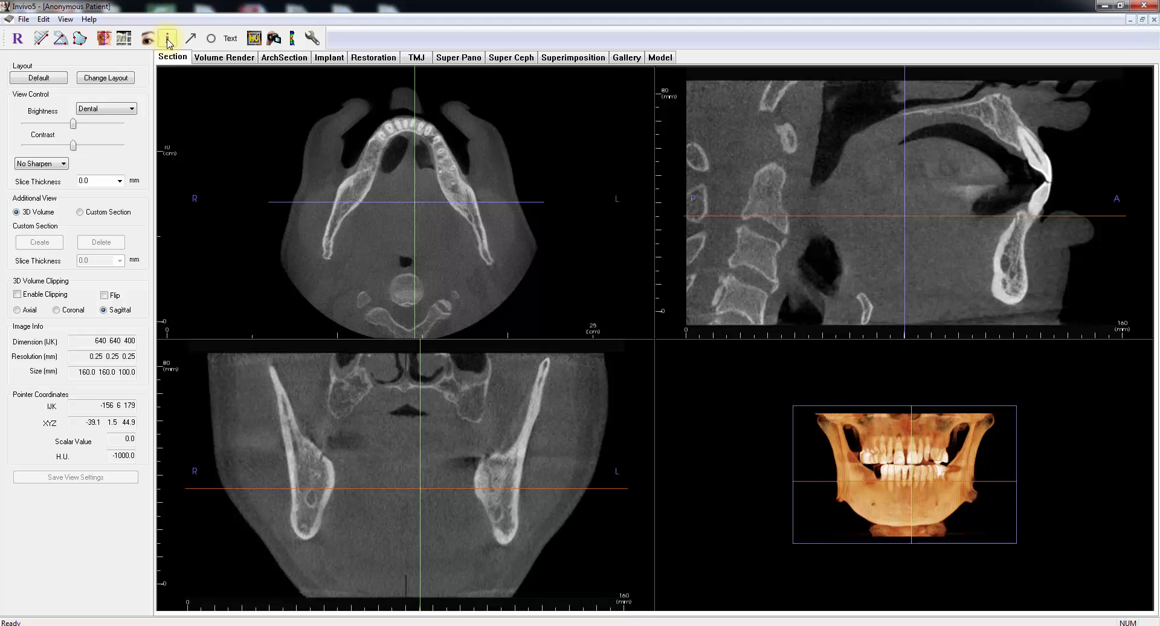
click(168, 41)
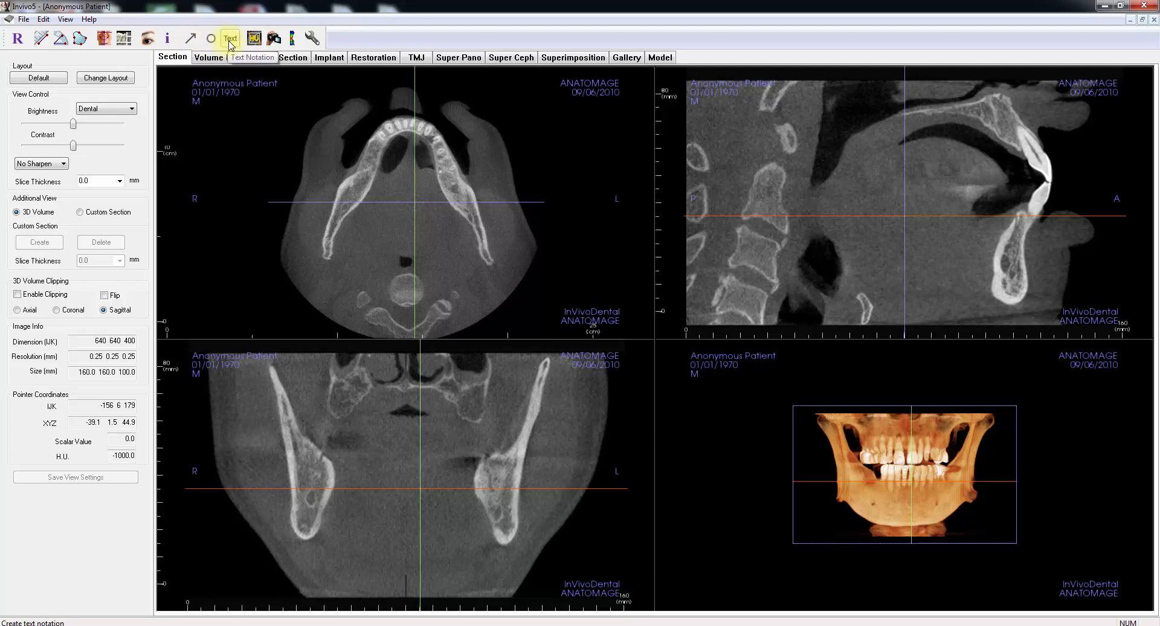
Step: Add an arrow annotation pointing at the patient's right mandible in the axial section, and delete it after checking neighbouring slices
click(191, 38)
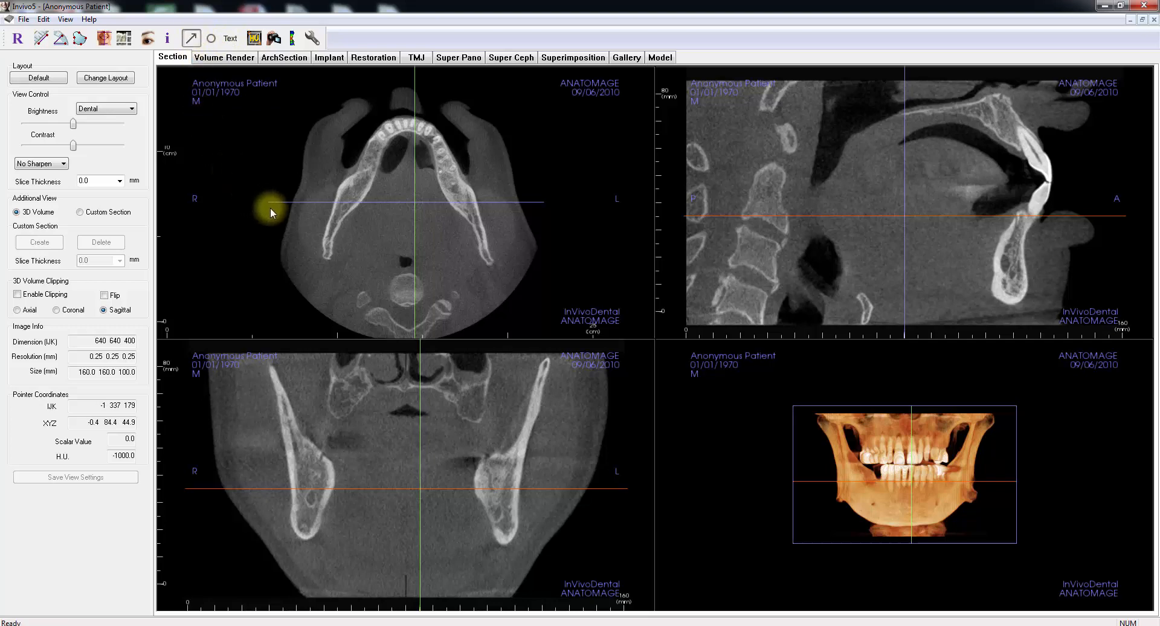
drag(270, 208, 367, 170)
click(367, 168)
scroll(365, 174, down, 1)
scroll(364, 173, down, 3)
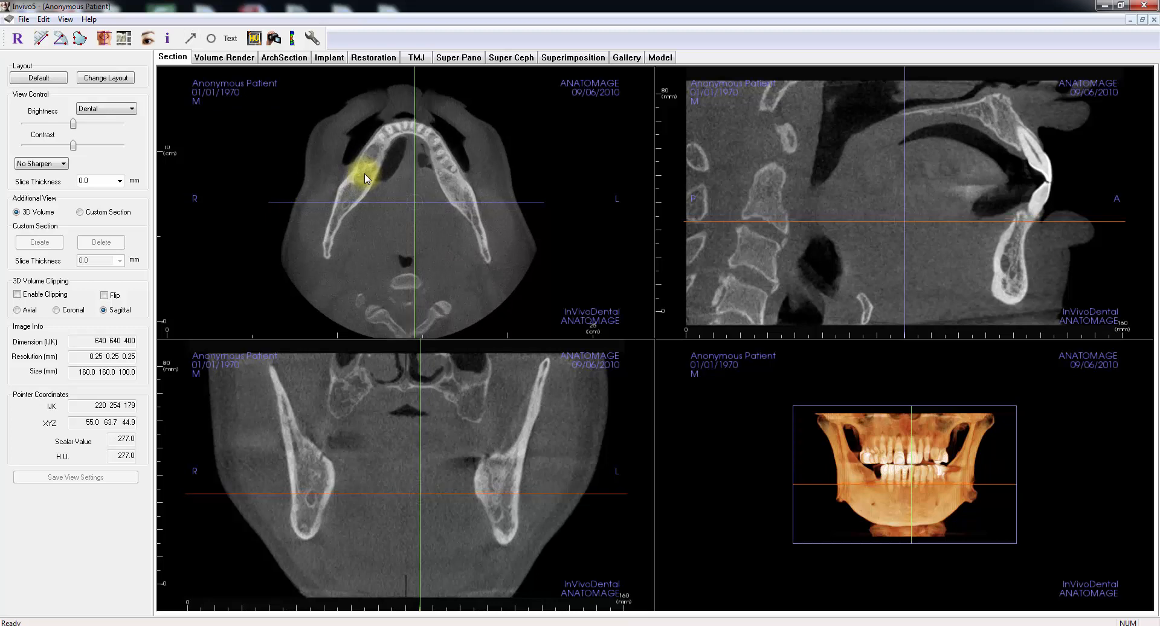
scroll(365, 173, up, 3)
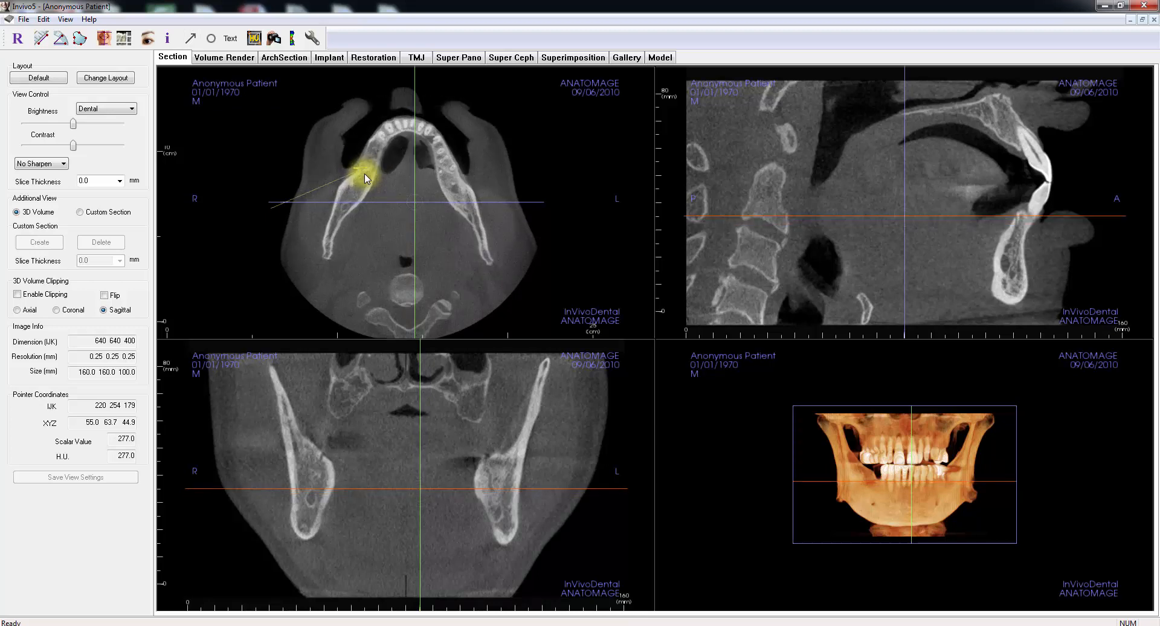
click(361, 169)
key(Delete)
Step: Measure HU values over a region of about 58 mm² on the right mandible in the axial section, and delete the measurement
click(254, 39)
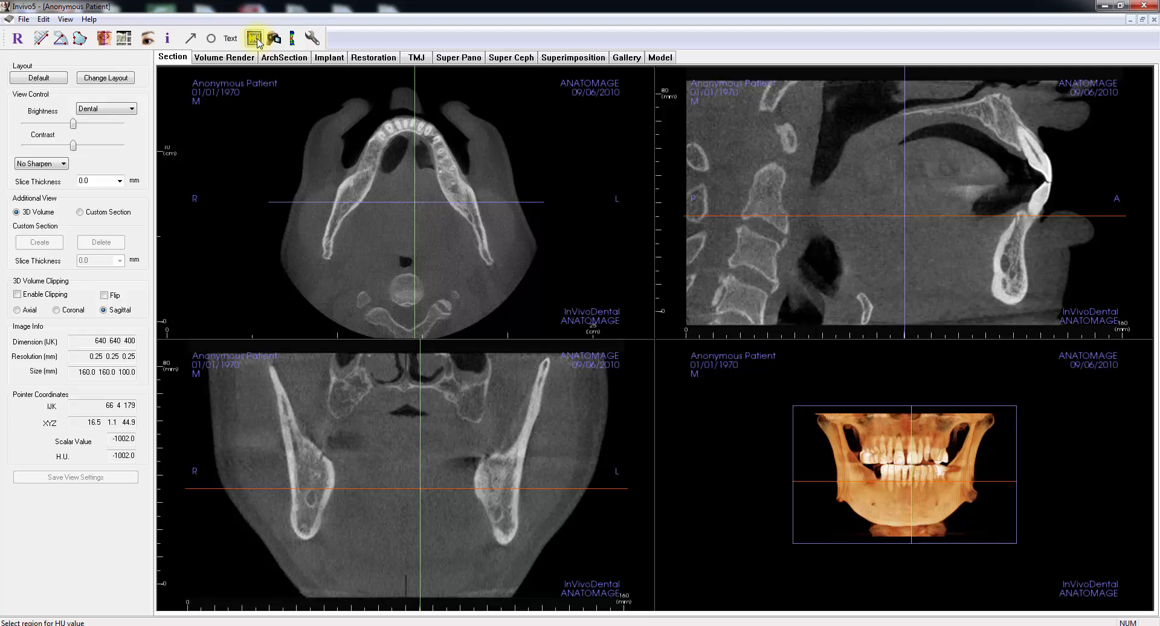
click(255, 39)
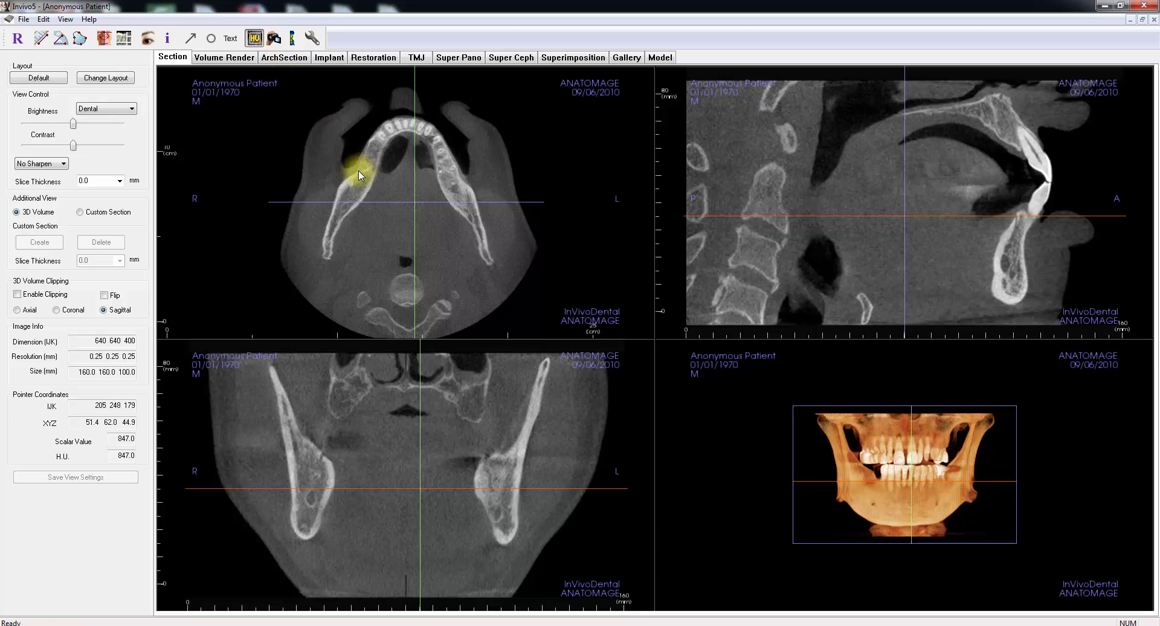
drag(357, 170, 372, 183)
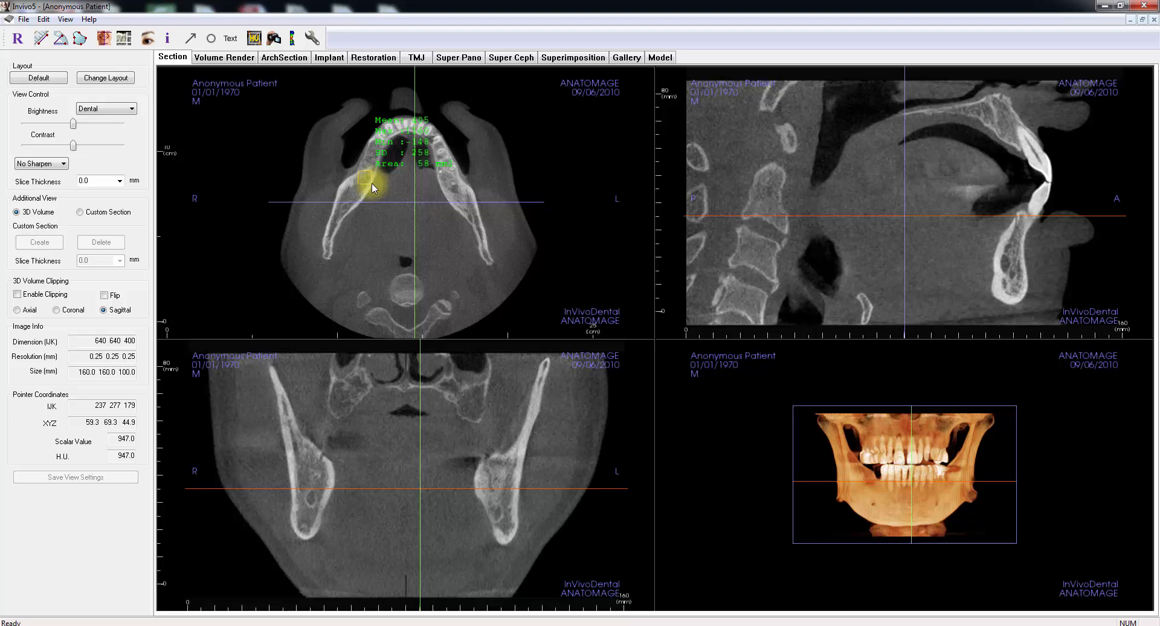
scroll(372, 183, down, 10)
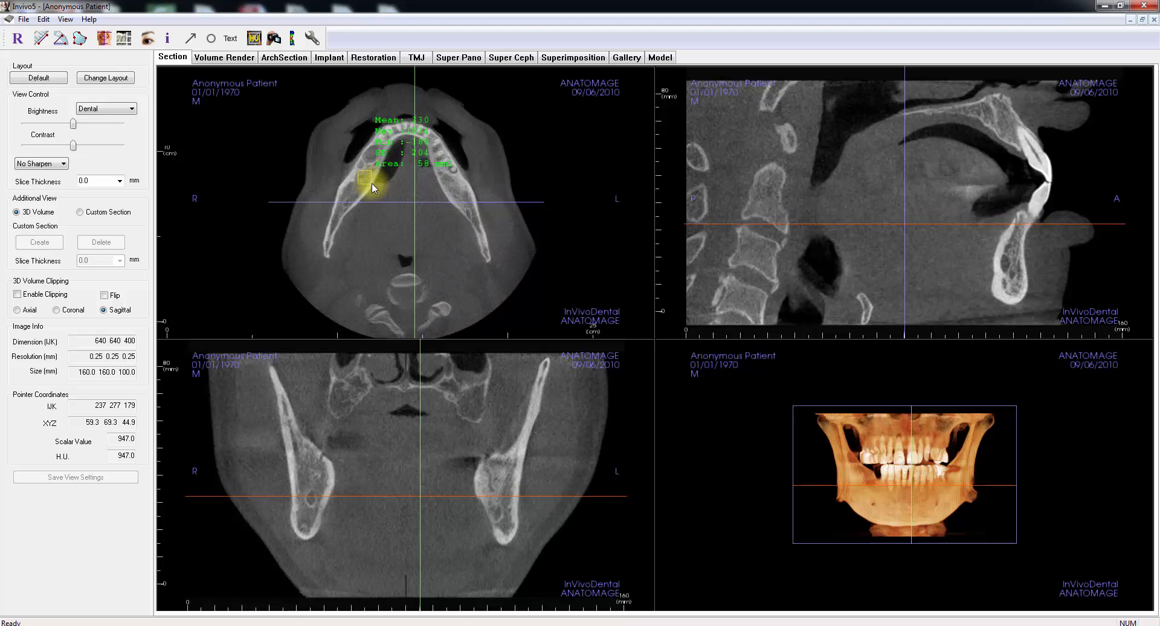
scroll(372, 183, up, 6)
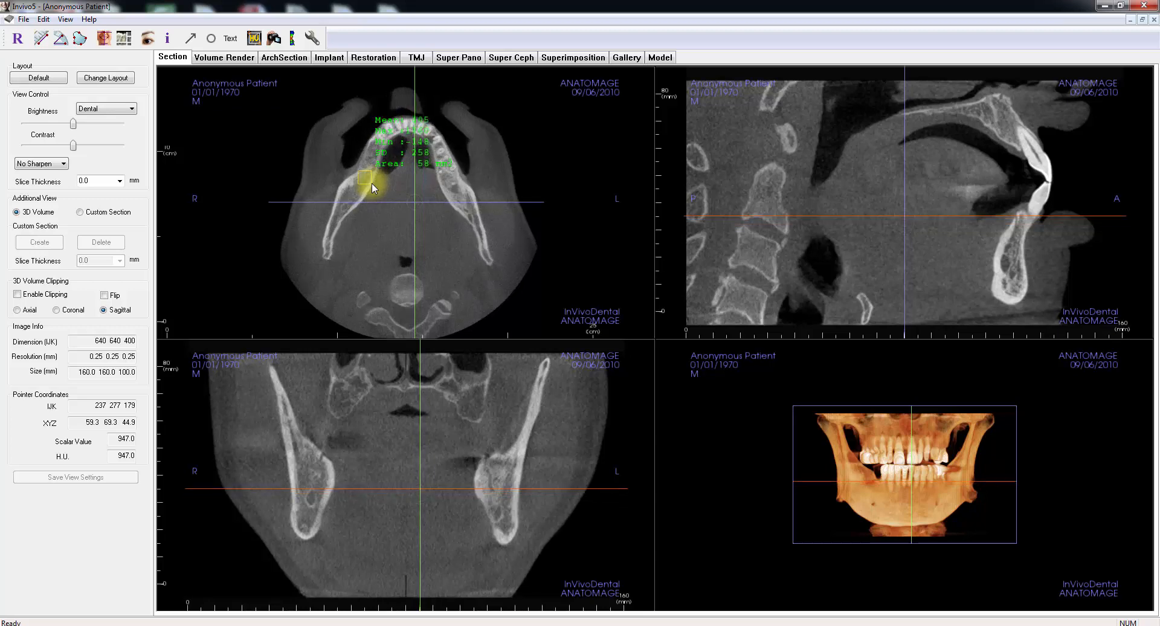
click(375, 163)
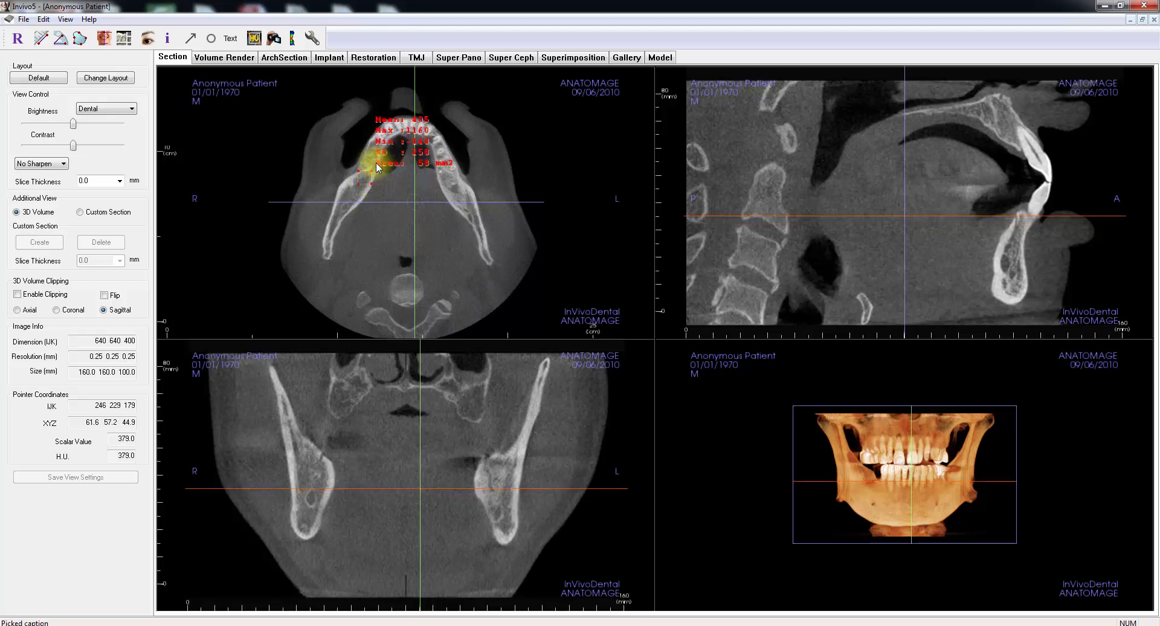
key(Delete)
Step: Start a view sequence with the current view, and add a second view with the axial section enlarged
click(274, 40)
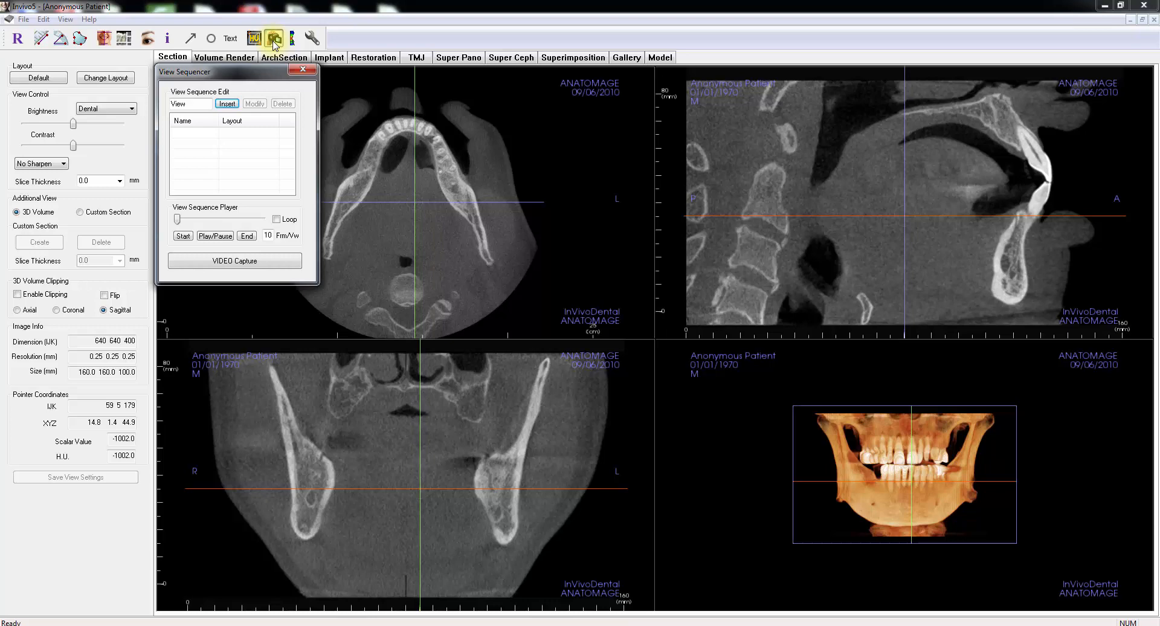
click(227, 103)
click(355, 299)
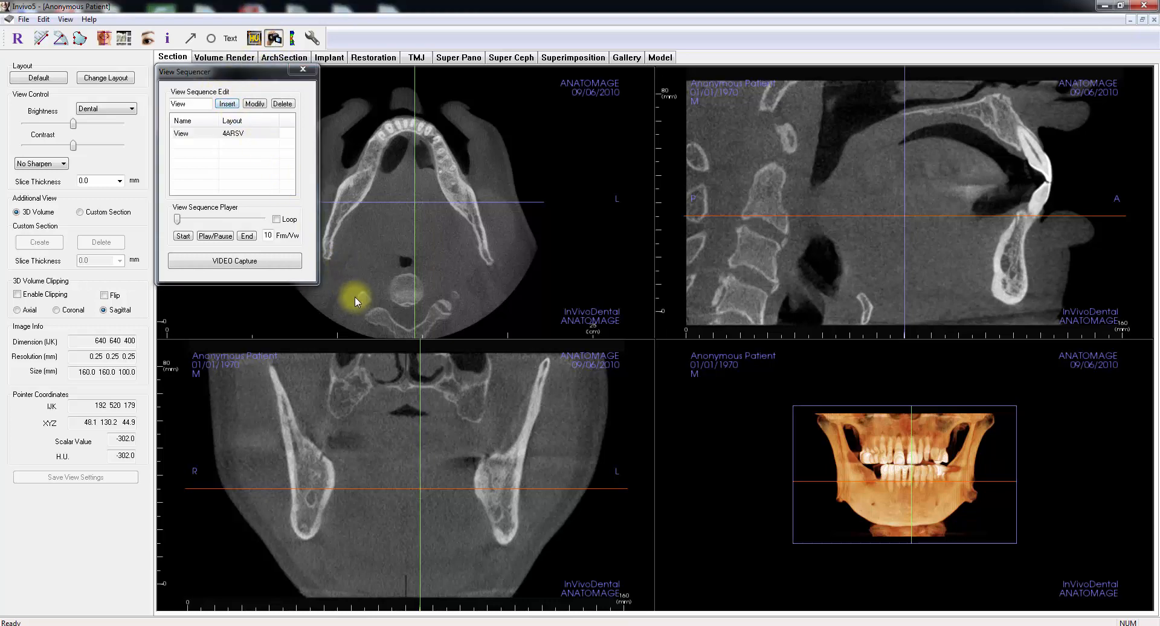
ctrl+drag(356, 297, 359, 114)
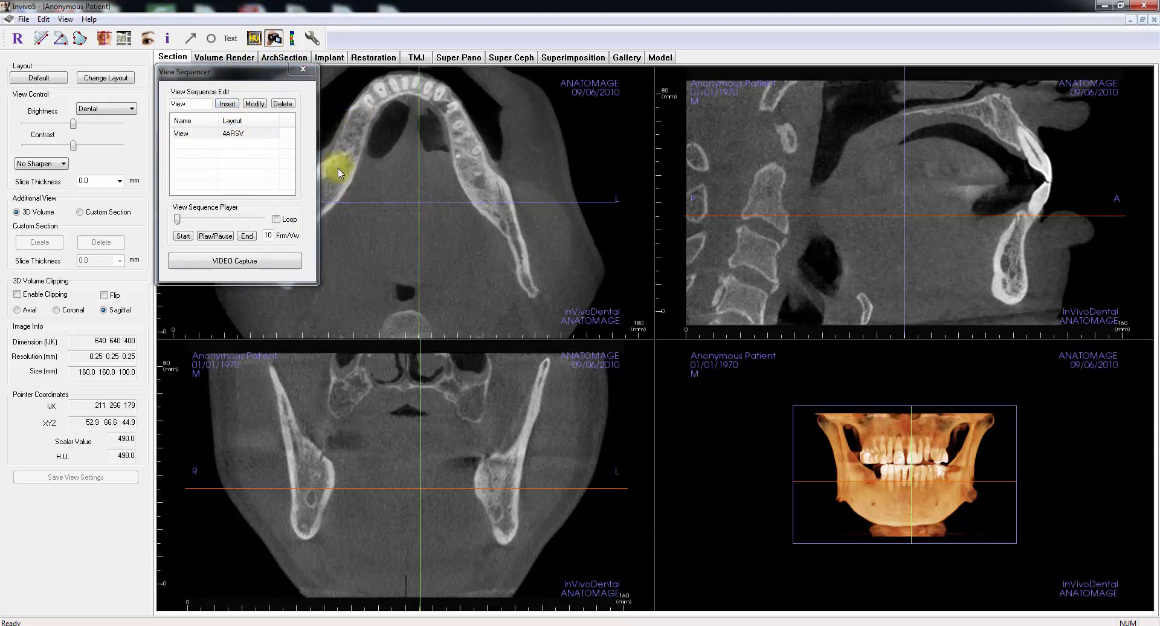
click(227, 103)
click(592, 368)
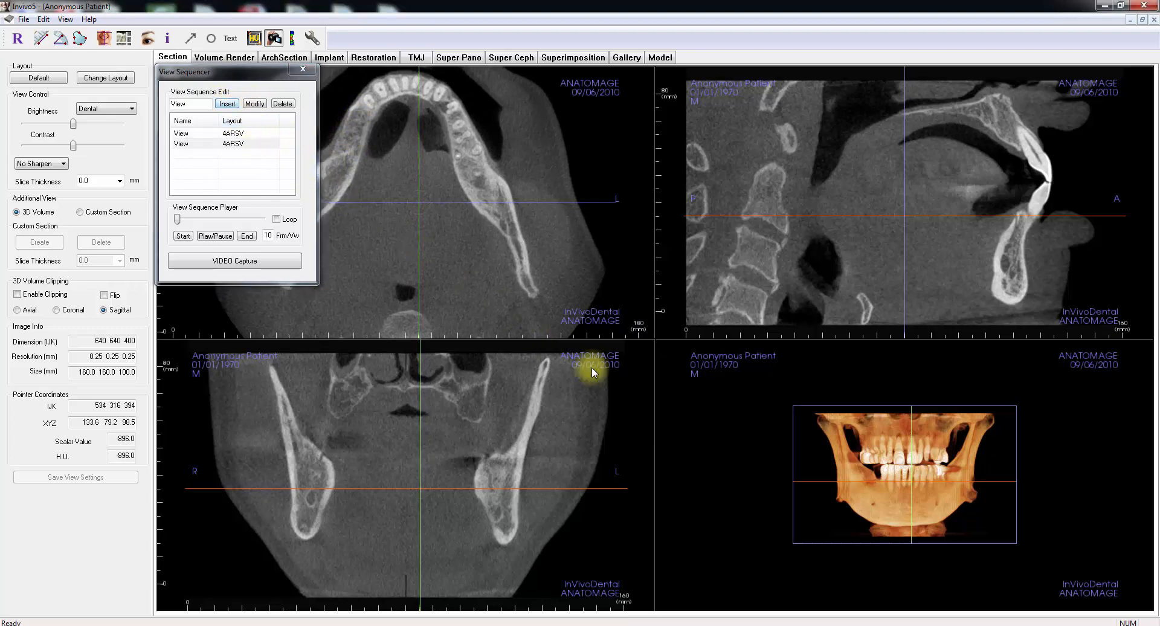
Step: Add a side view and a close-up of the 3D volume to the view sequence, and play the sequence back
drag(748, 480, 976, 484)
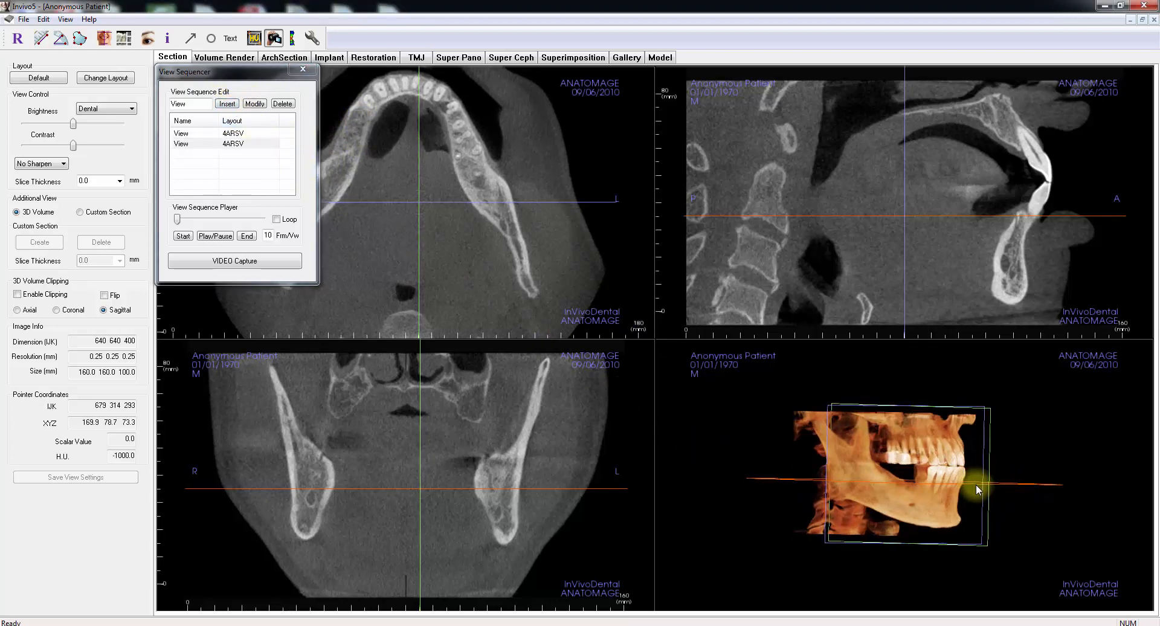
click(227, 103)
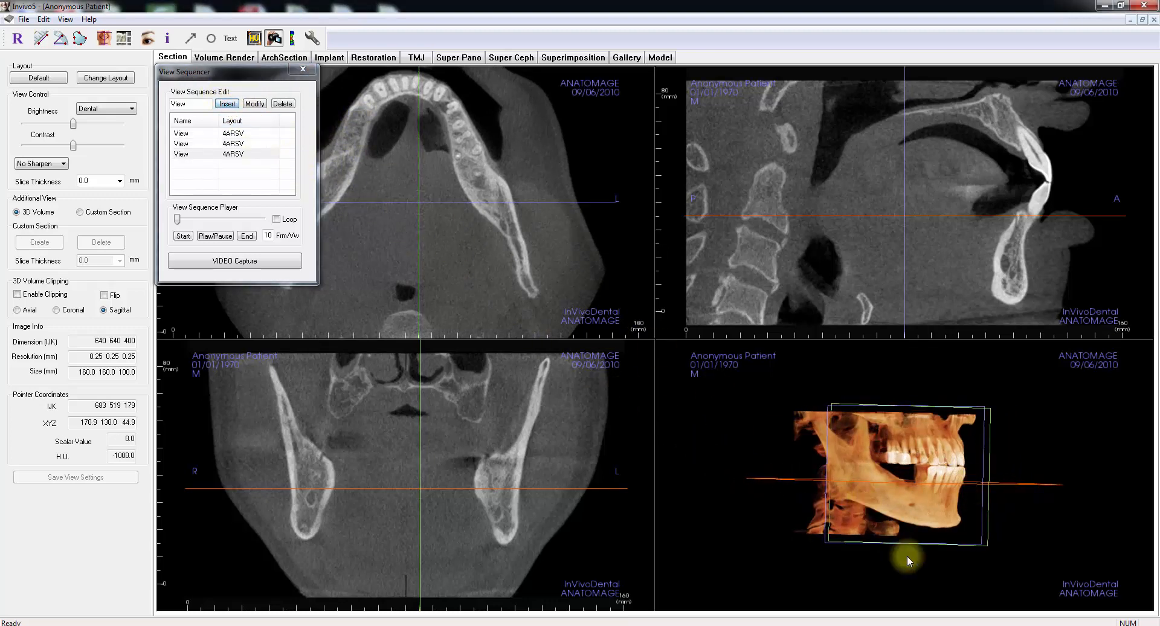
ctrl+drag(907, 556, 914, 418)
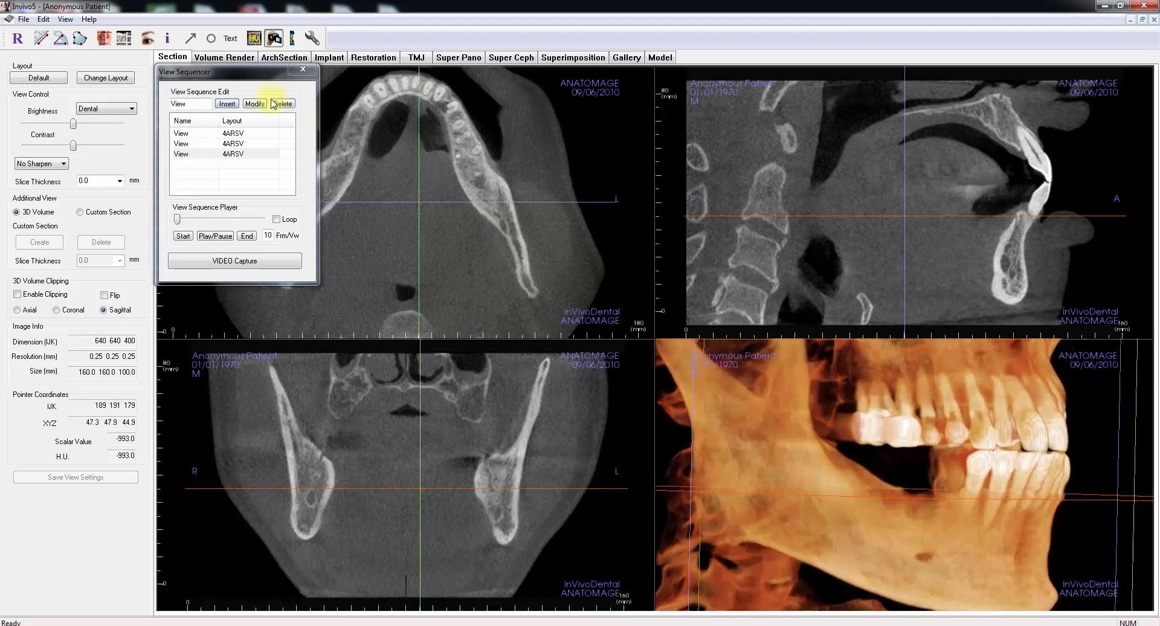
click(225, 106)
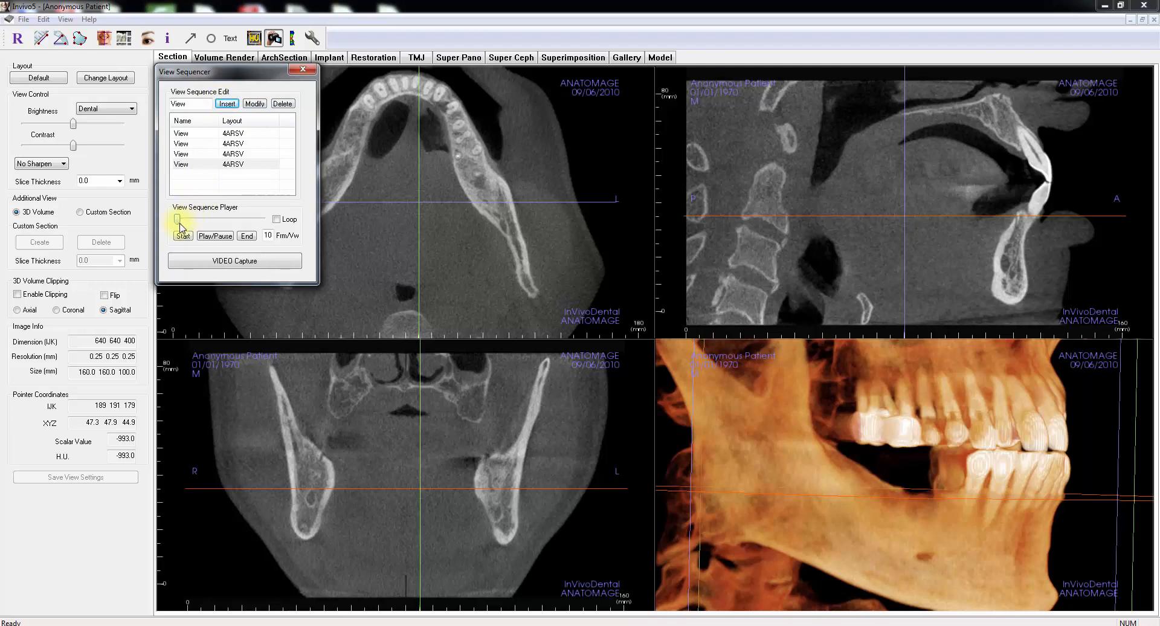
click(206, 236)
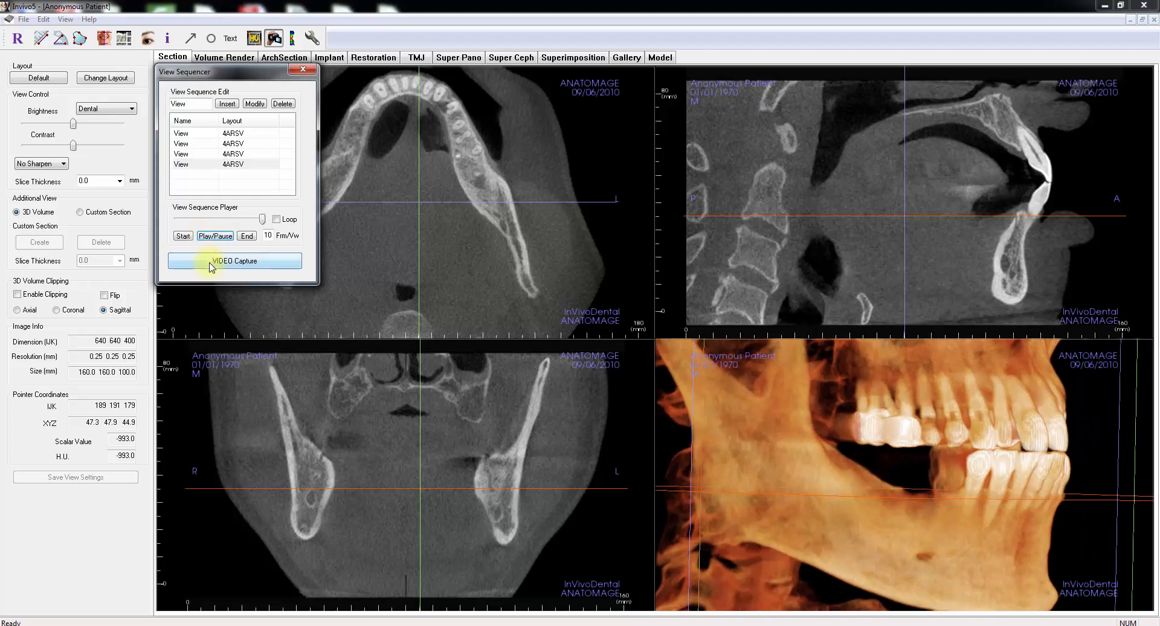
click(313, 68)
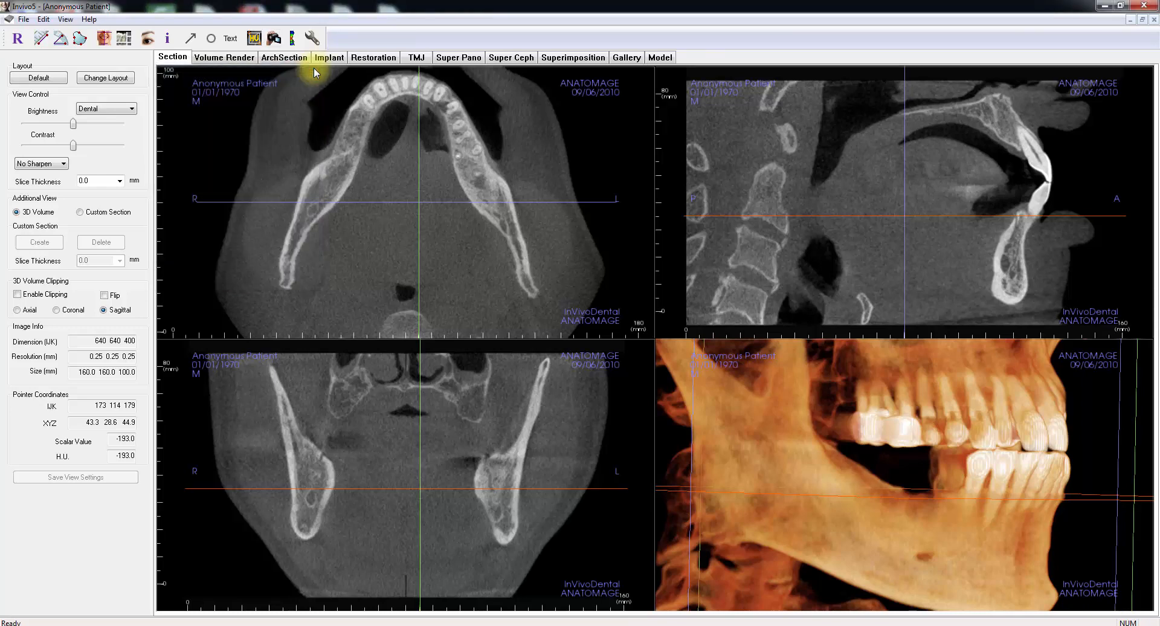
Step: Measure the airway along a four-point path down the pharynx in the midsagittal section
click(295, 40)
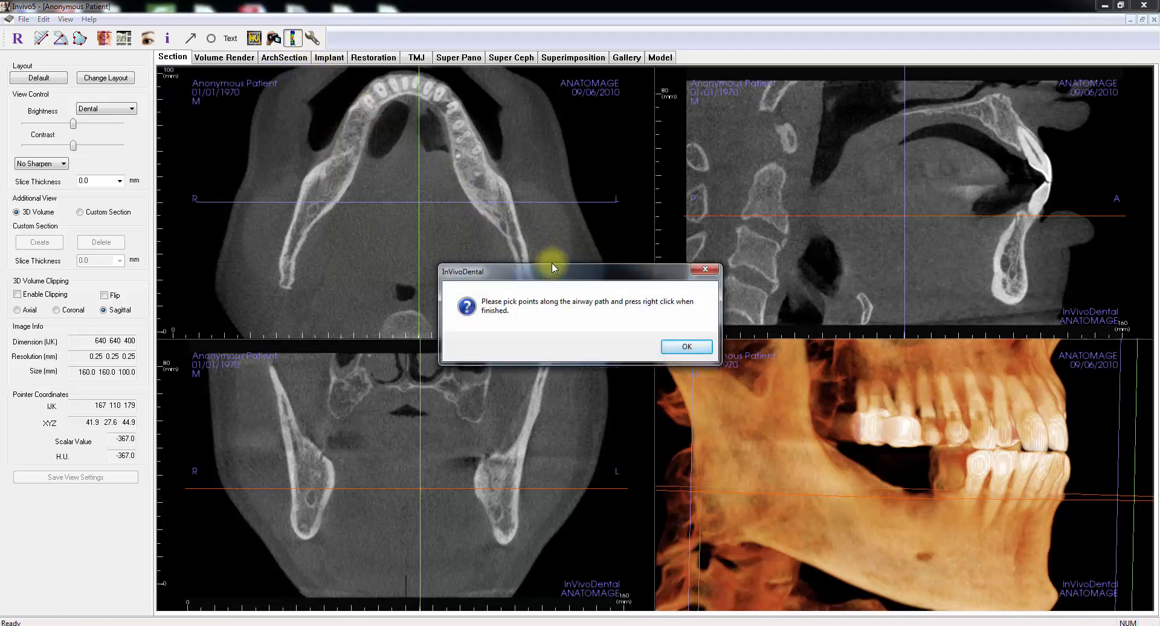
click(682, 346)
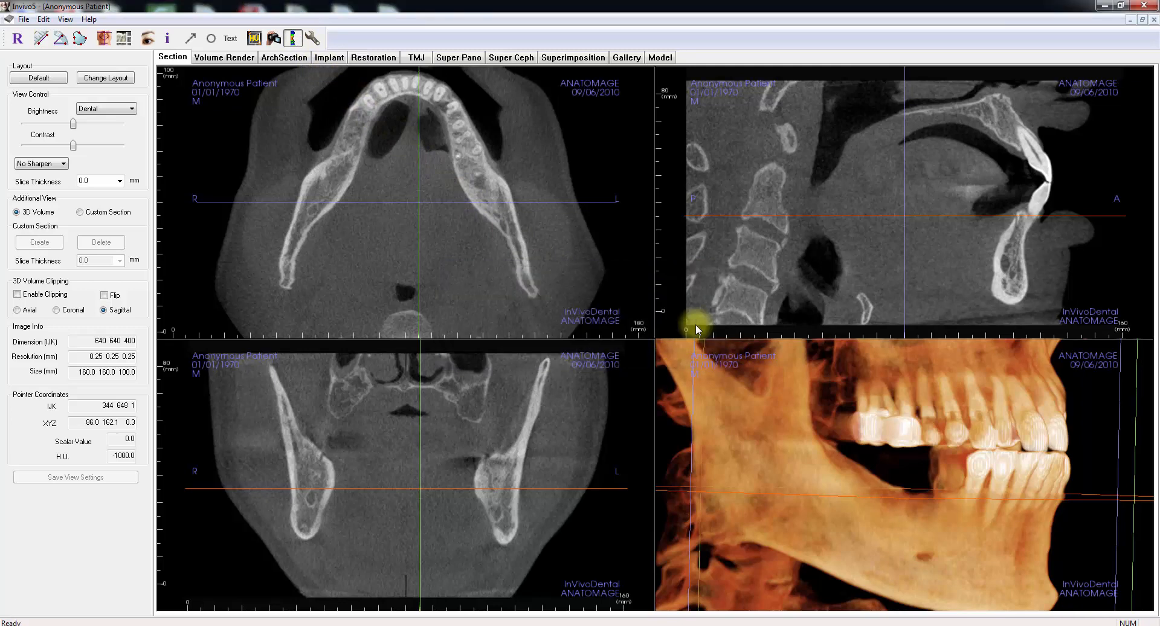
scroll(811, 211, down, 5)
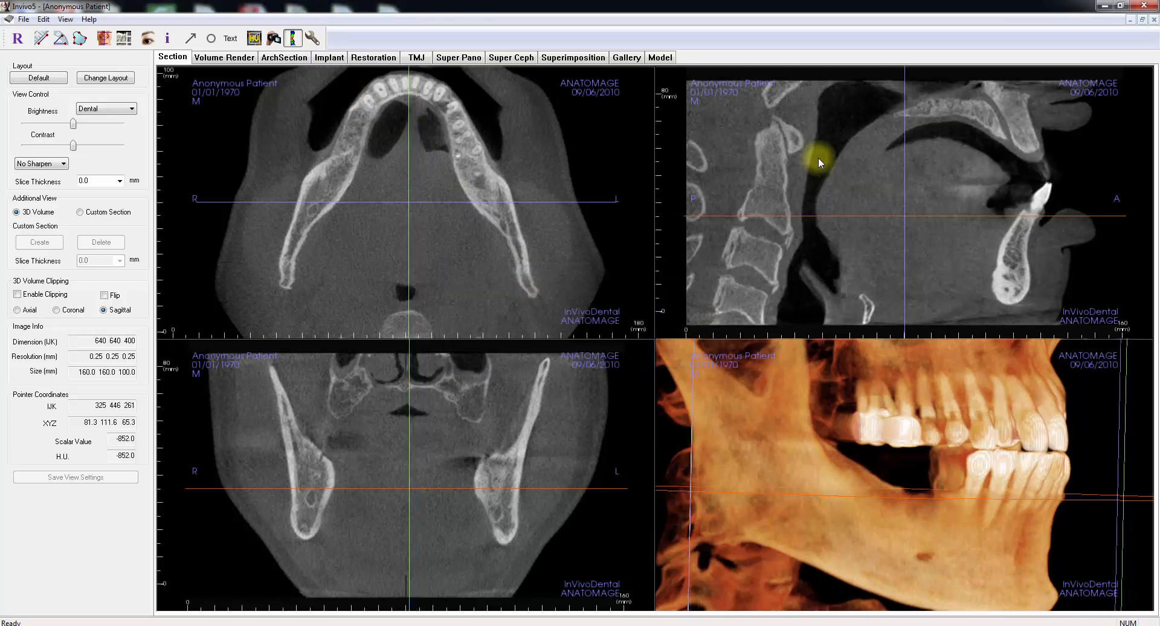
click(826, 141)
click(815, 176)
click(811, 221)
click(805, 284)
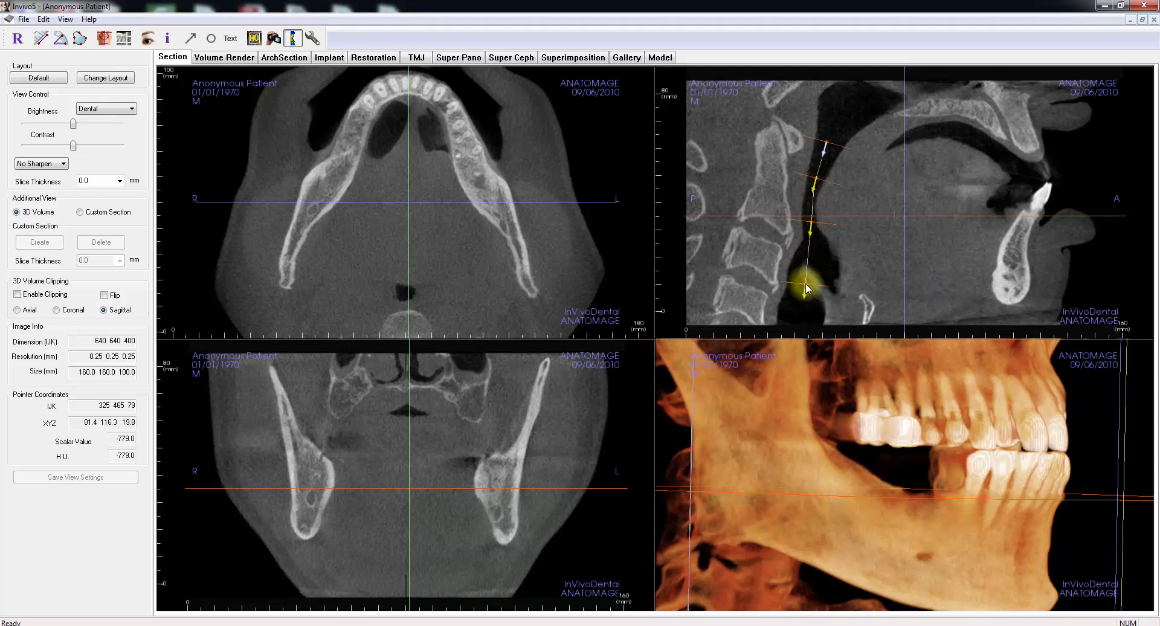
click(805, 283)
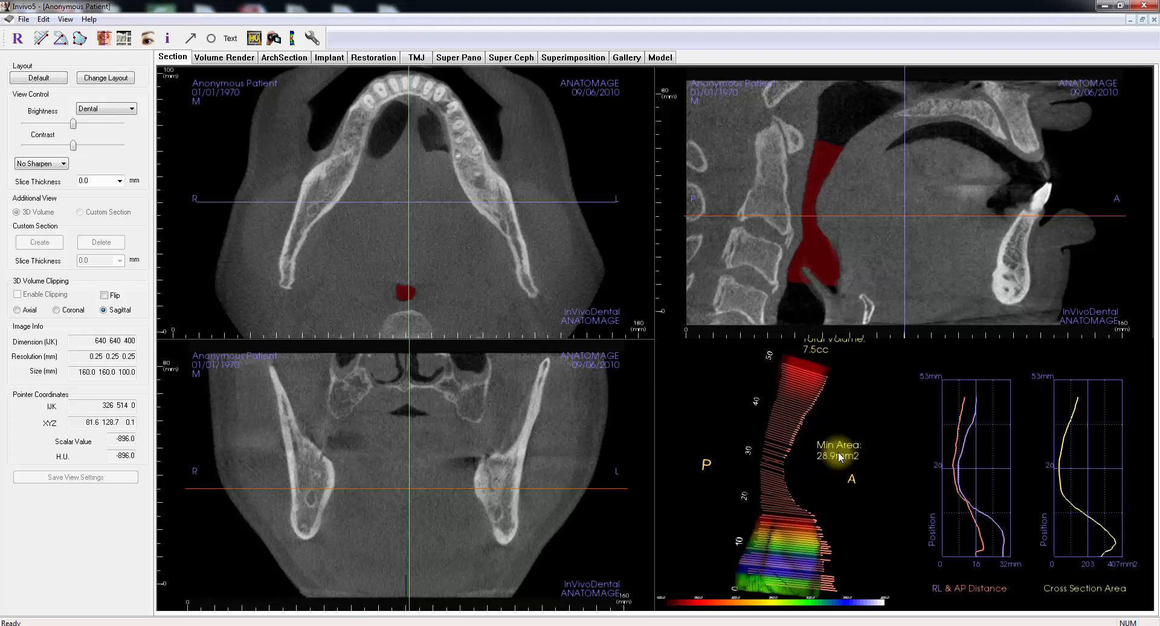
Step: Examine the airway's RL and AP distances and cross-section area at several levels on the airway graphs
click(958, 528)
click(963, 510)
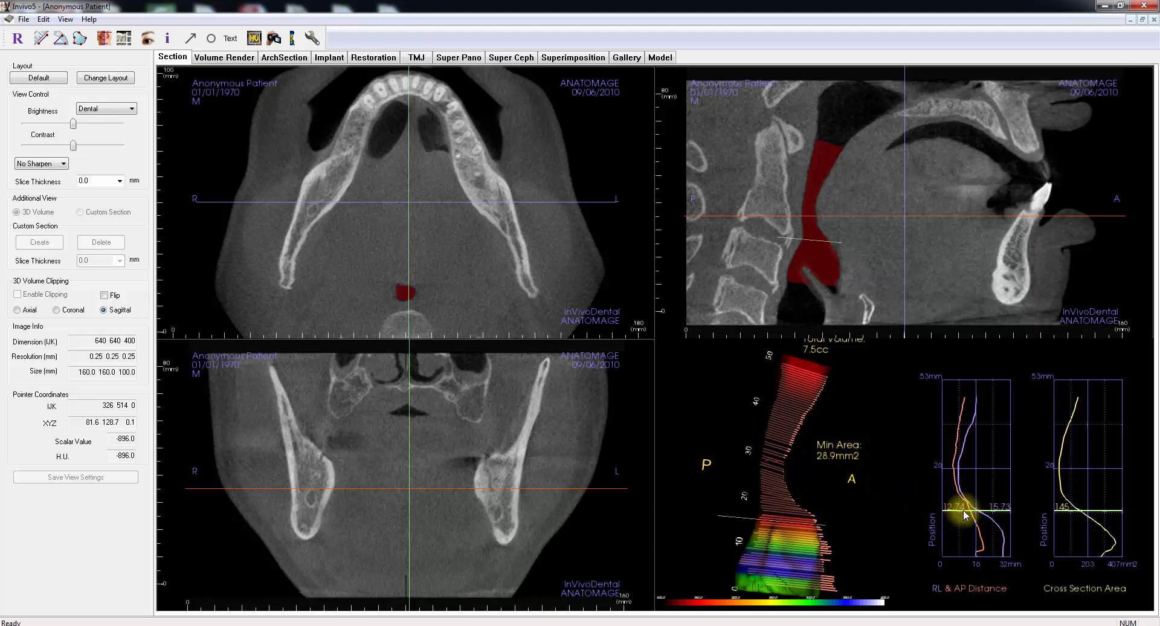
click(950, 427)
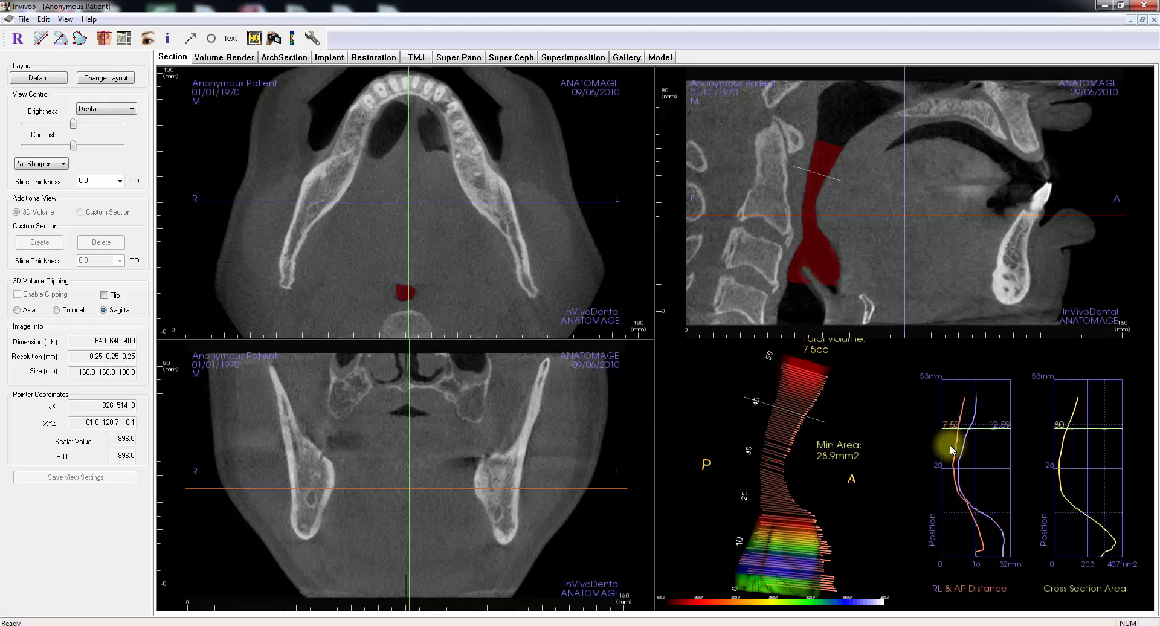
click(954, 511)
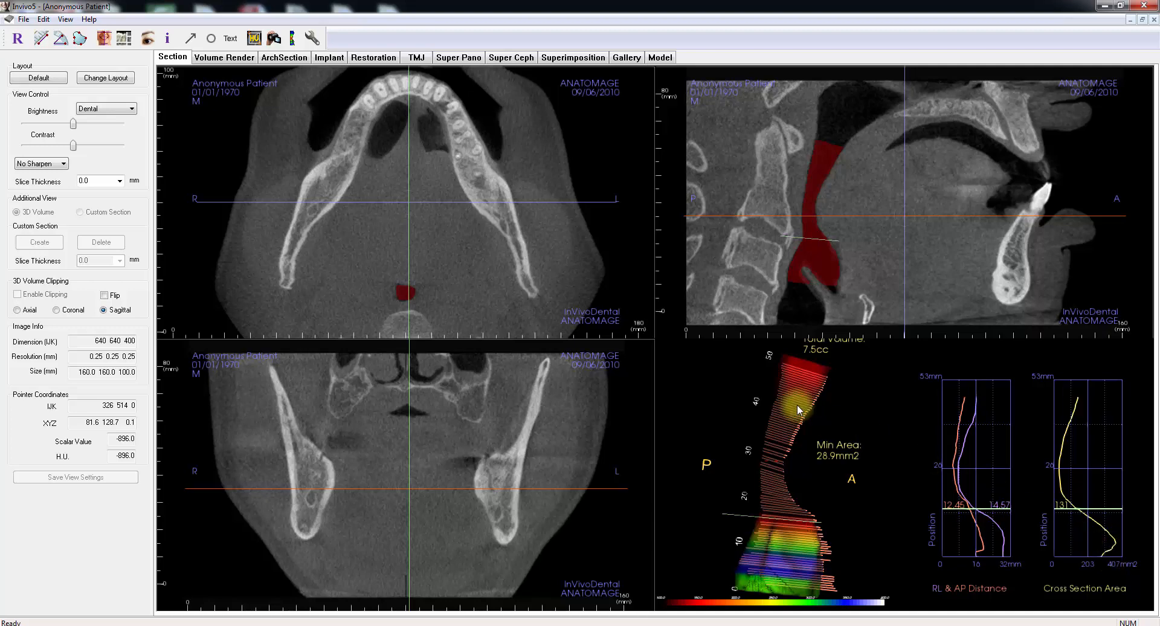
Step: Review the airway colour and threshold settings, and delete the airway measurement
click(313, 38)
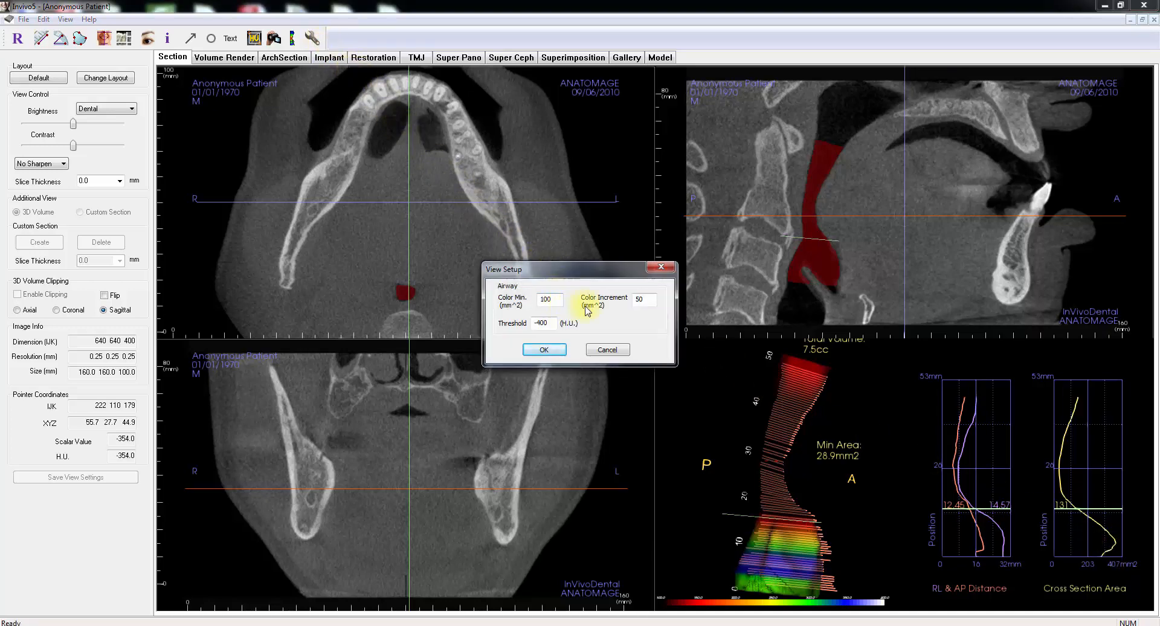
click(545, 349)
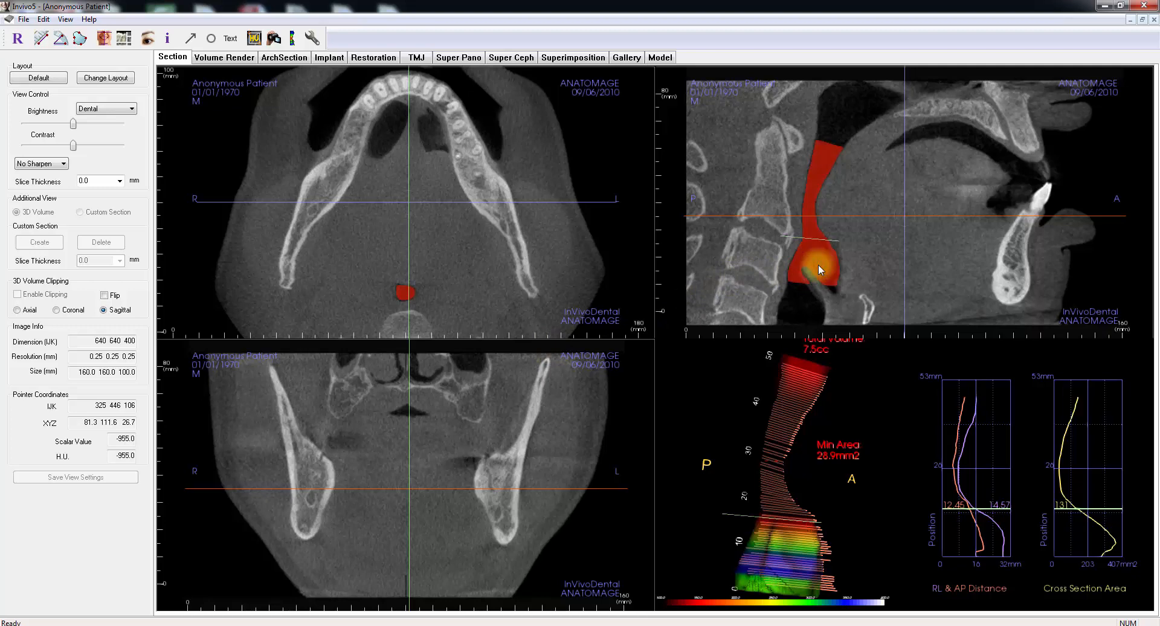
key(Delete)
key(Return)
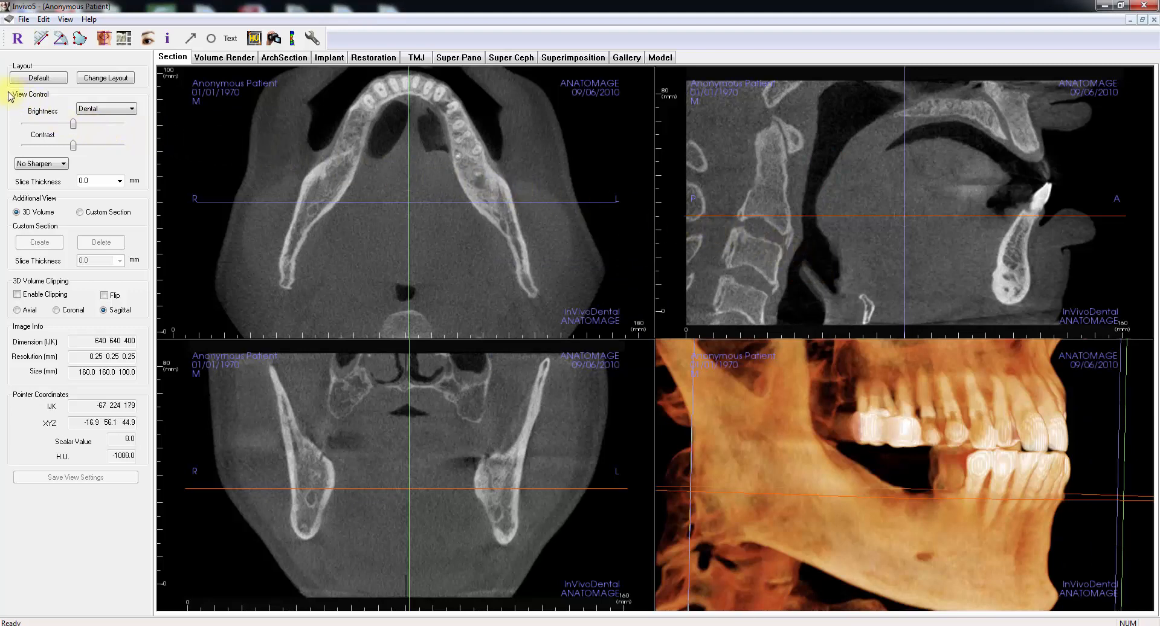
Step: Apply Hard Sharpen to the section views and set their slice thickness to 2.0 mm
click(36, 164)
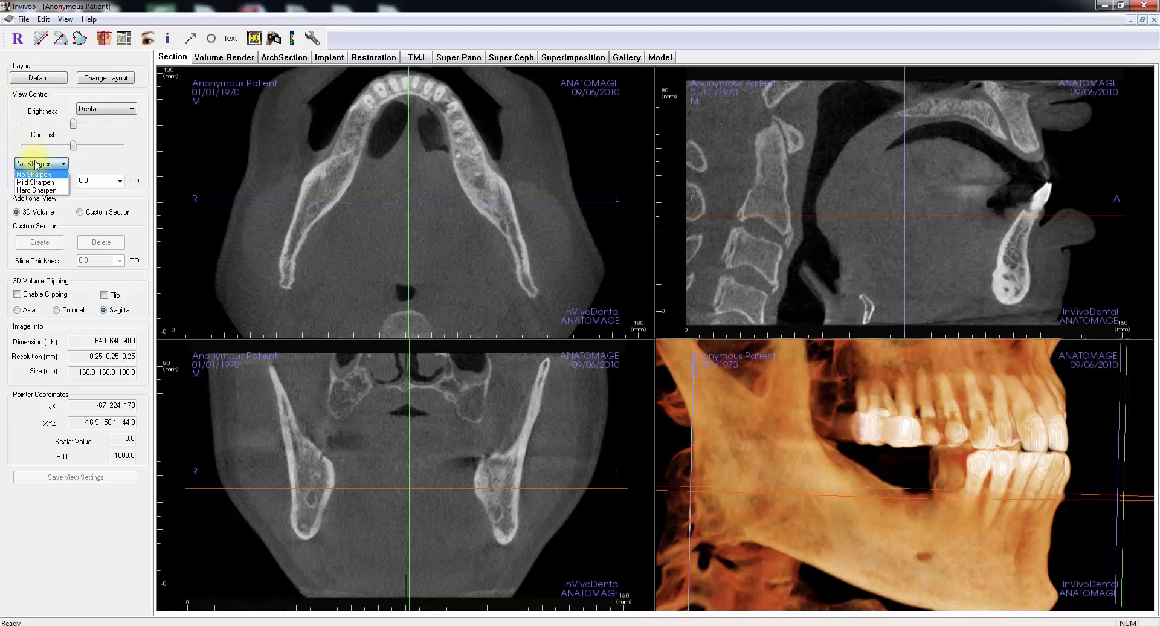
click(38, 190)
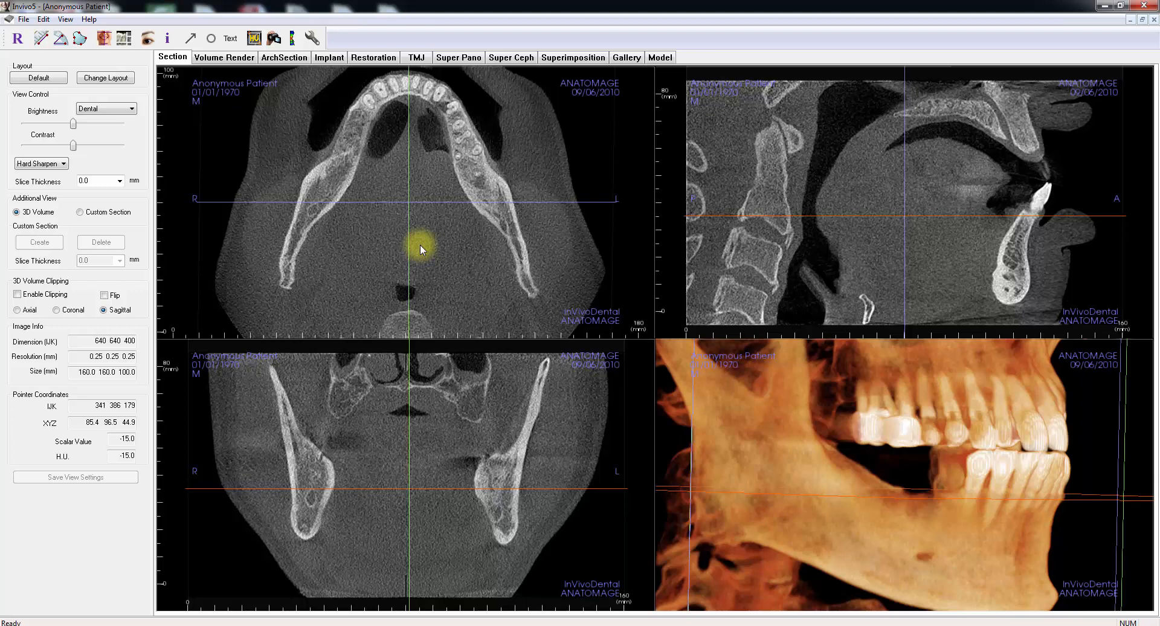
click(119, 180)
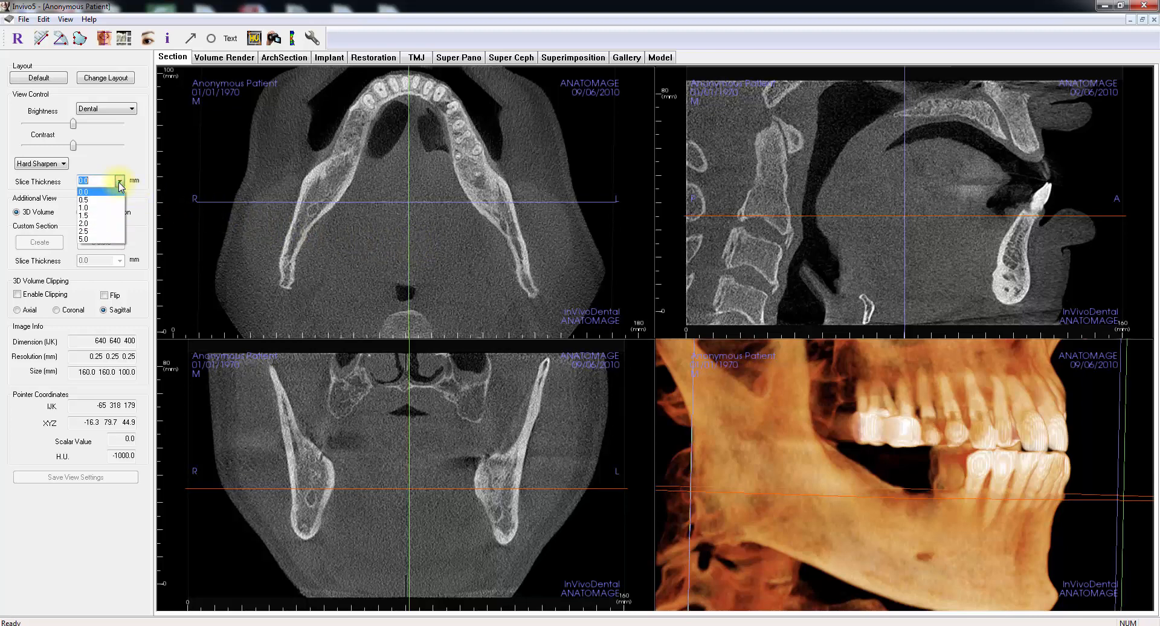
click(110, 223)
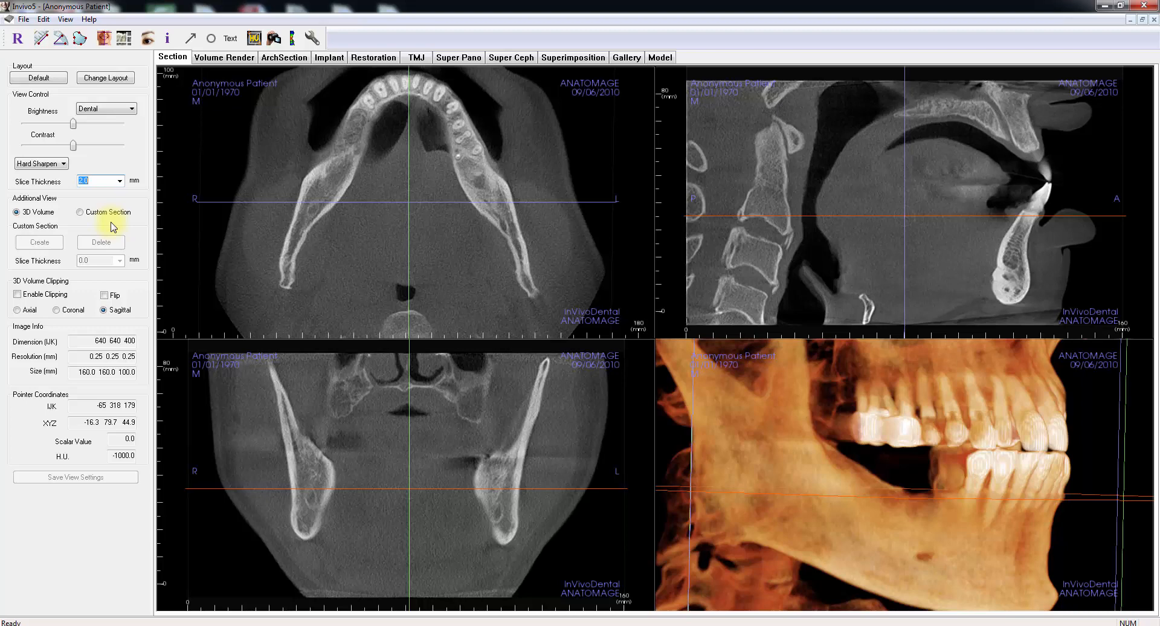
Step: Reset the section views' slice thickness to 0.0 mm and their filter to No Sharpen
click(120, 181)
click(118, 191)
click(58, 164)
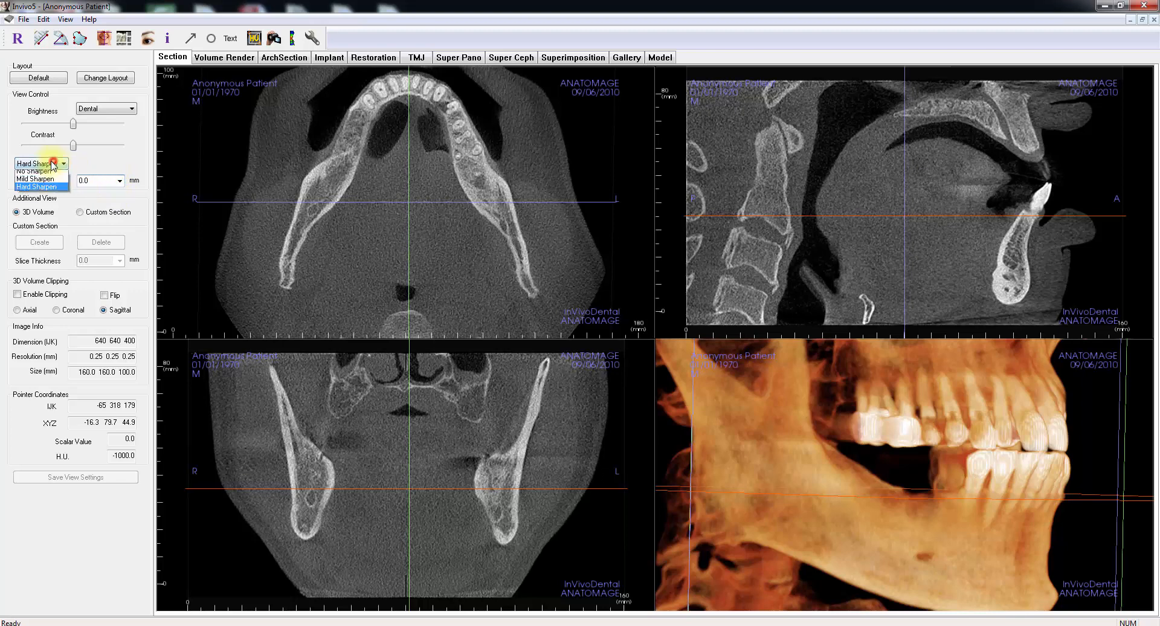
click(53, 181)
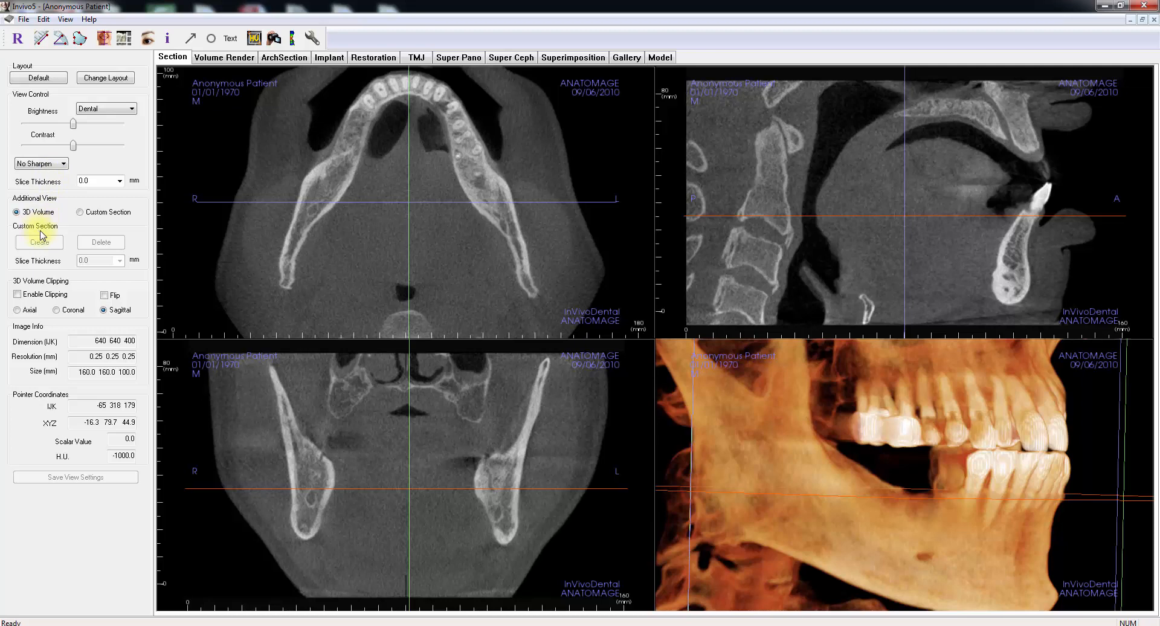
Step: Switch the additional view to Custom Section, and create a custom section along the patient's right mandible in the axial section
click(95, 216)
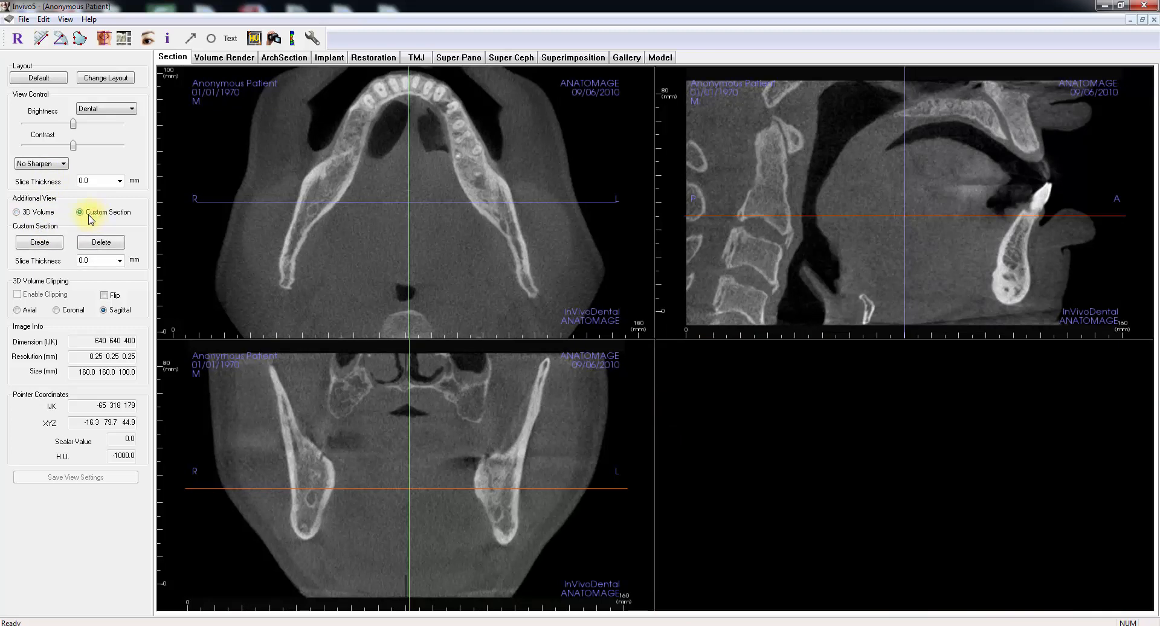
click(40, 243)
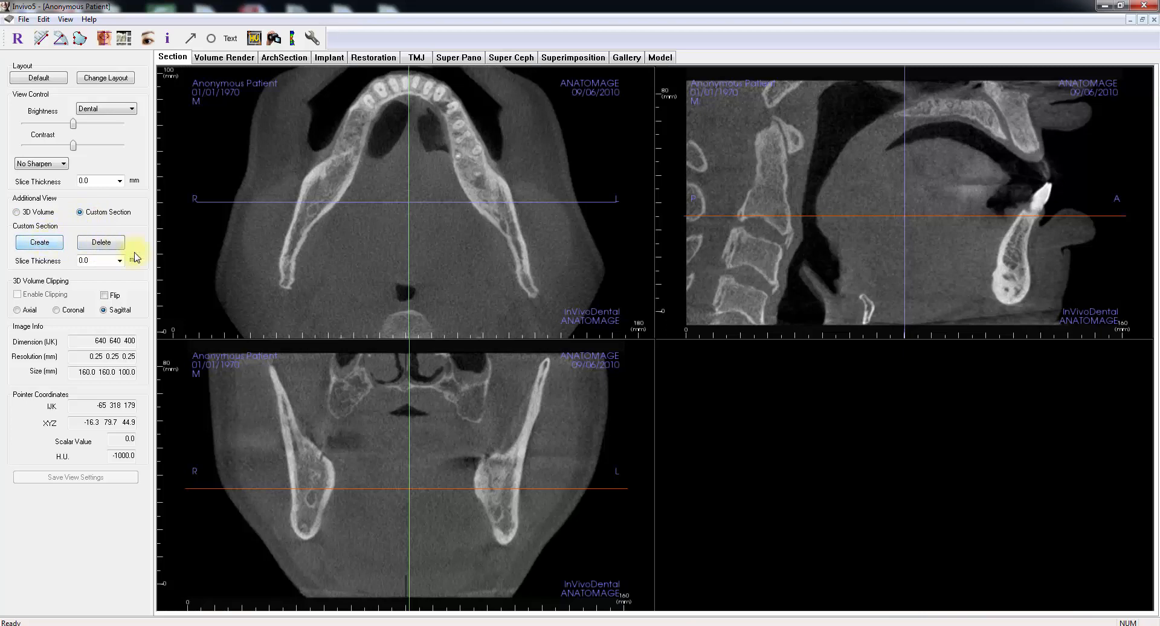
mouse_move(267, 291)
mouse_down()
mouse_move(342, 133)
mouse_move(393, 75)
mouse_up()
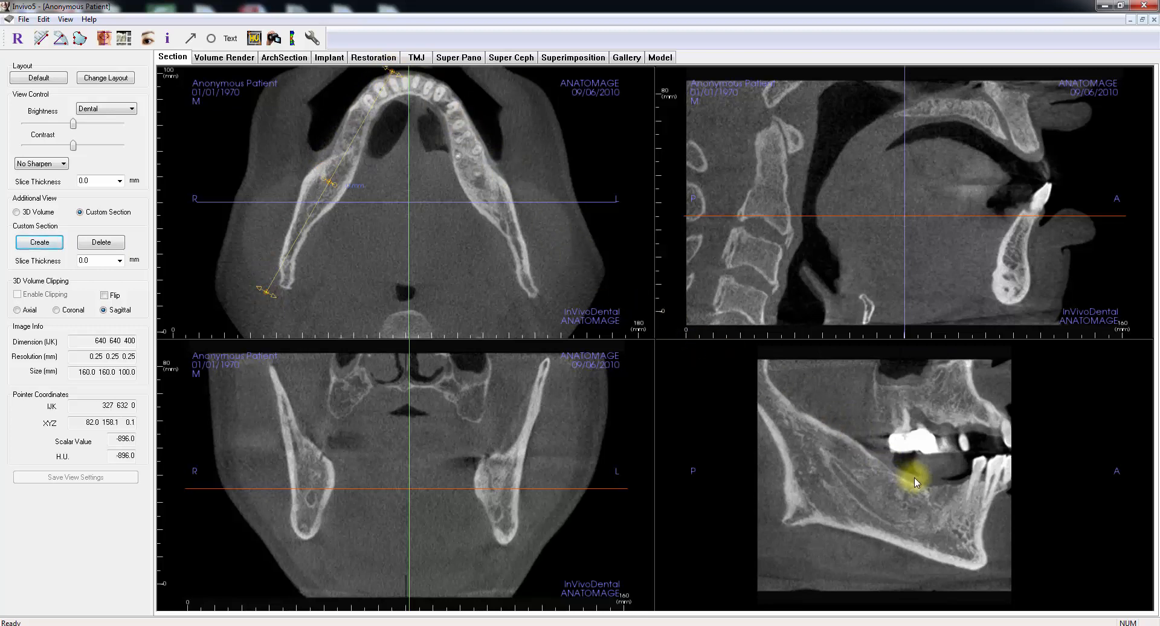
Step: Move the custom section through parallel slices of the right mandible, and adjust the section line's angle at its posterior end
scroll(914, 477, down, 5)
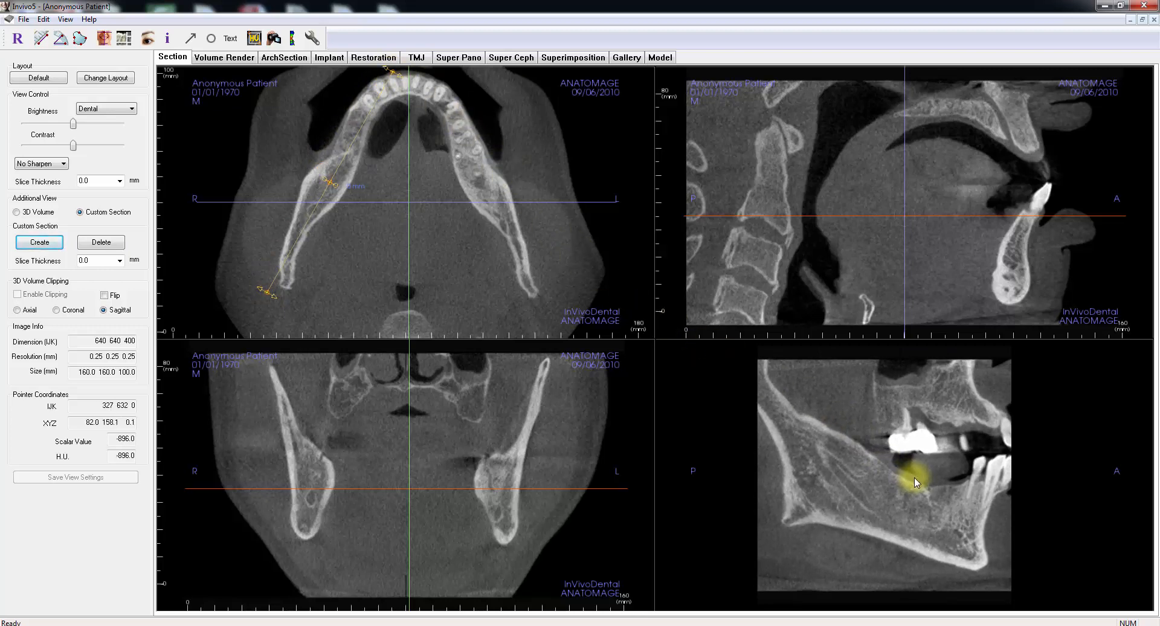
scroll(914, 478, down, 5)
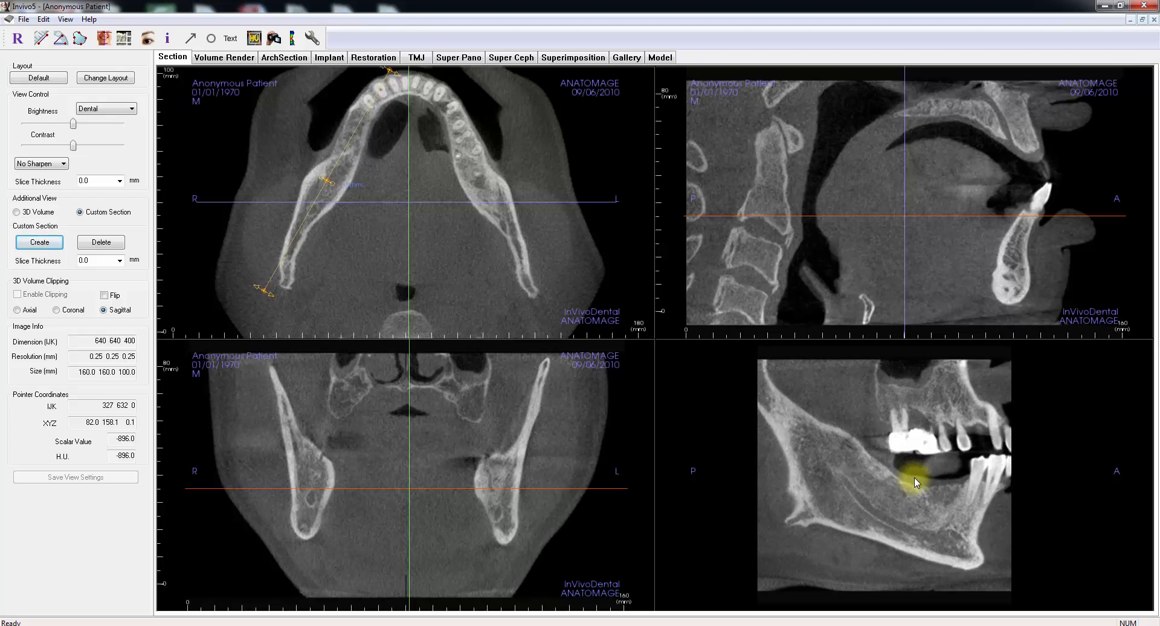
scroll(914, 478, down, 1)
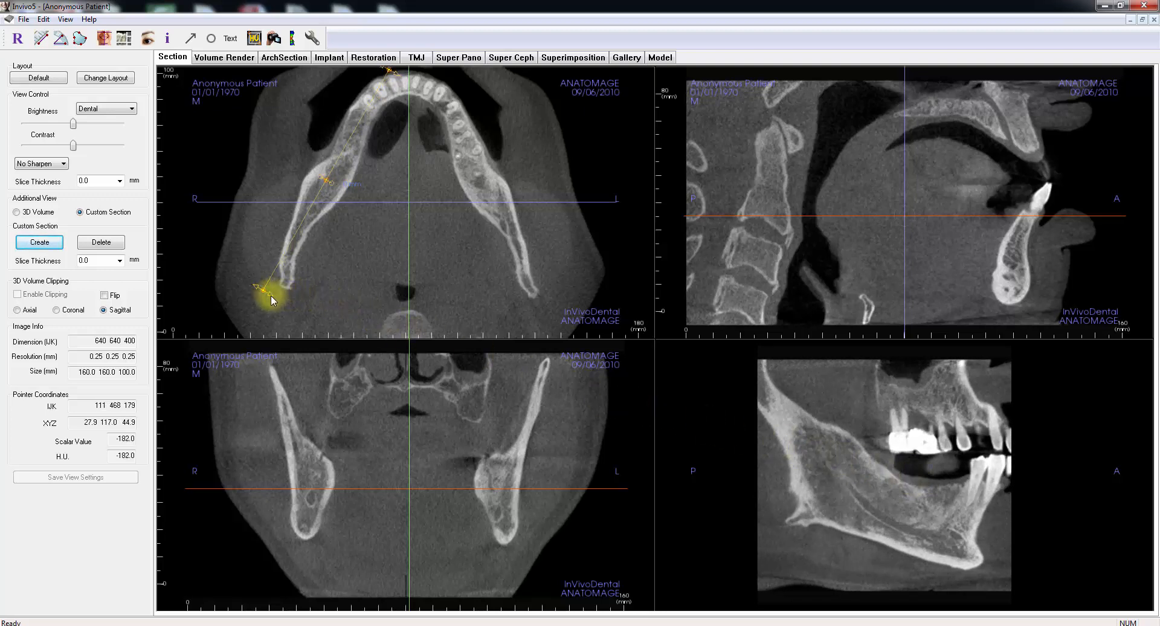
mouse_move(271, 296)
mouse_down()
mouse_move(258, 285)
mouse_move(285, 306)
mouse_move(274, 299)
mouse_up()
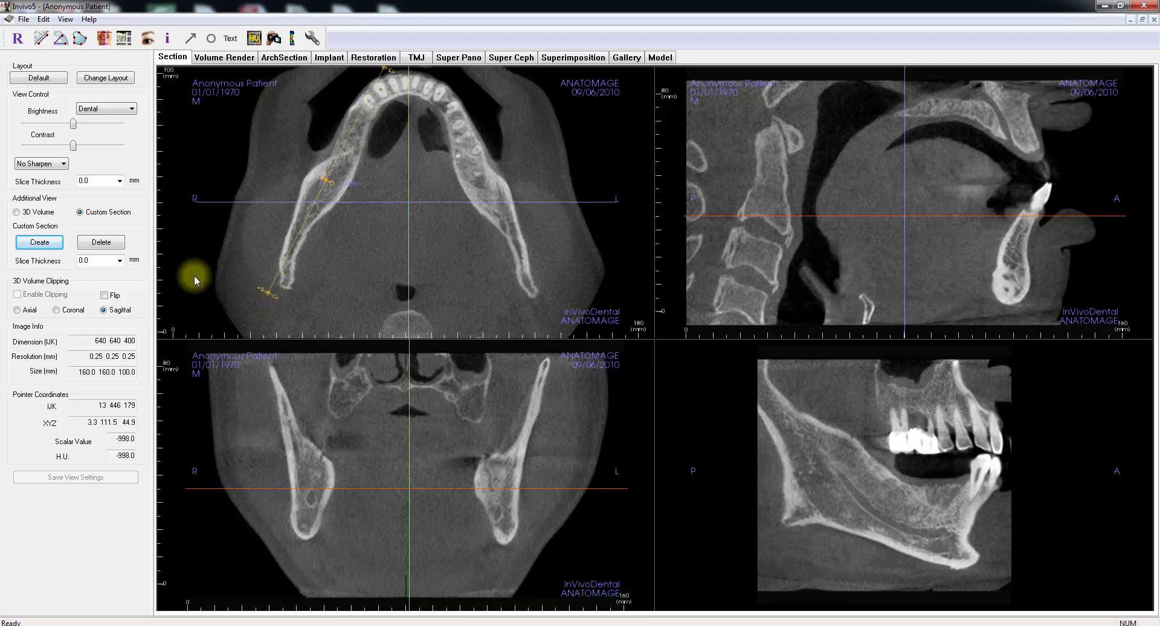
Step: Delete the custom section, and highlight the scan's resolution values in the image information
click(100, 243)
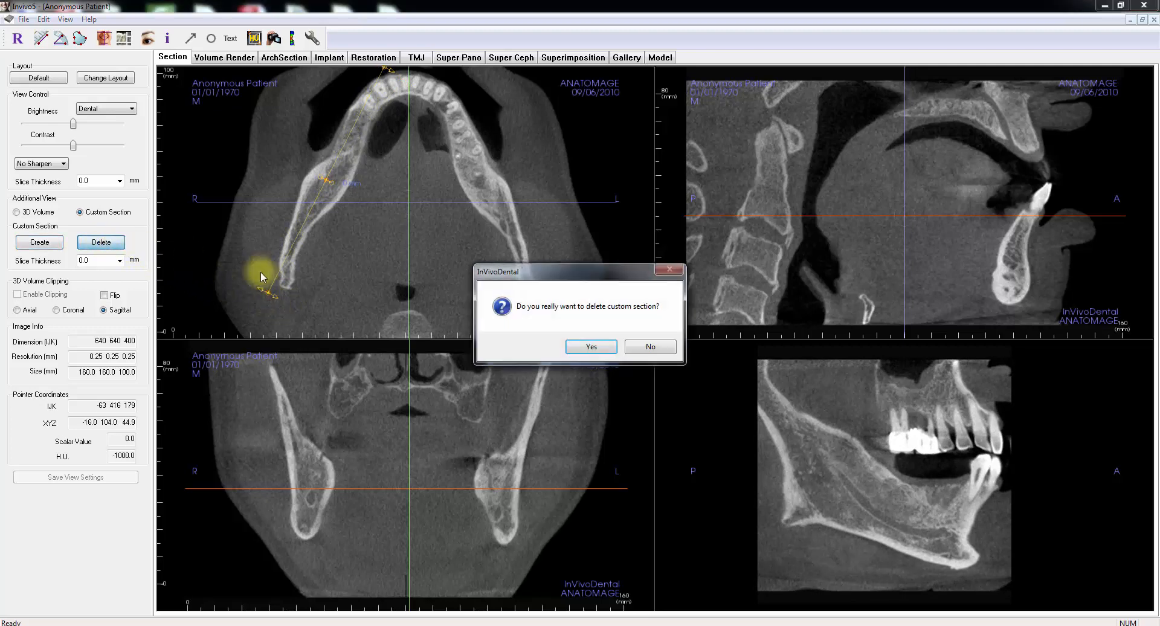
click(581, 349)
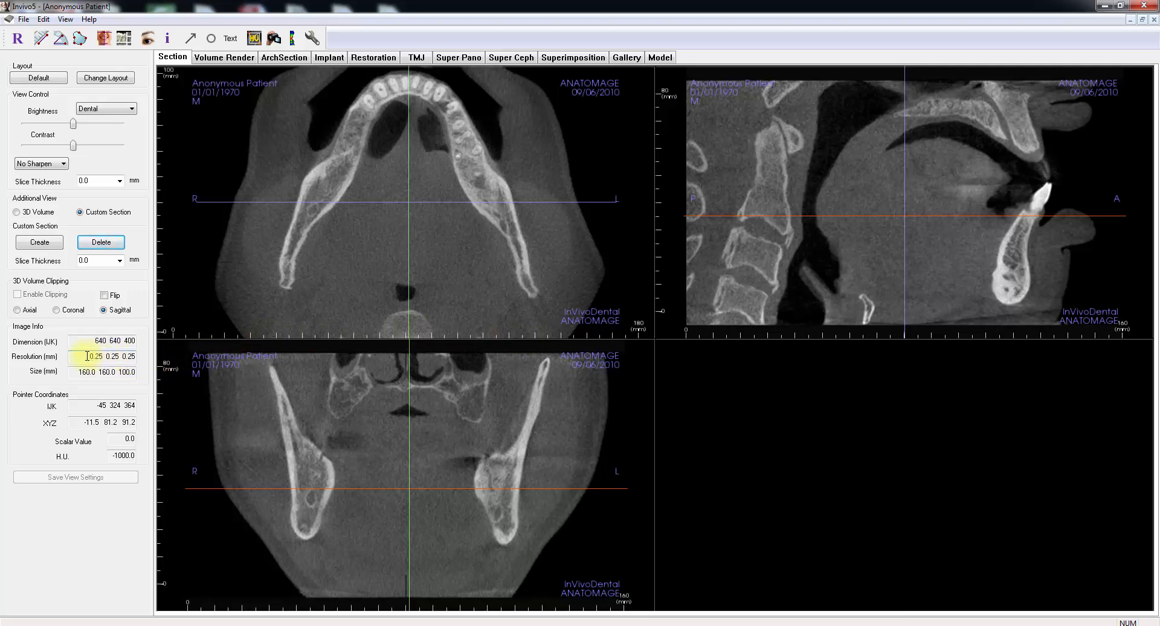
drag(87, 356, 136, 355)
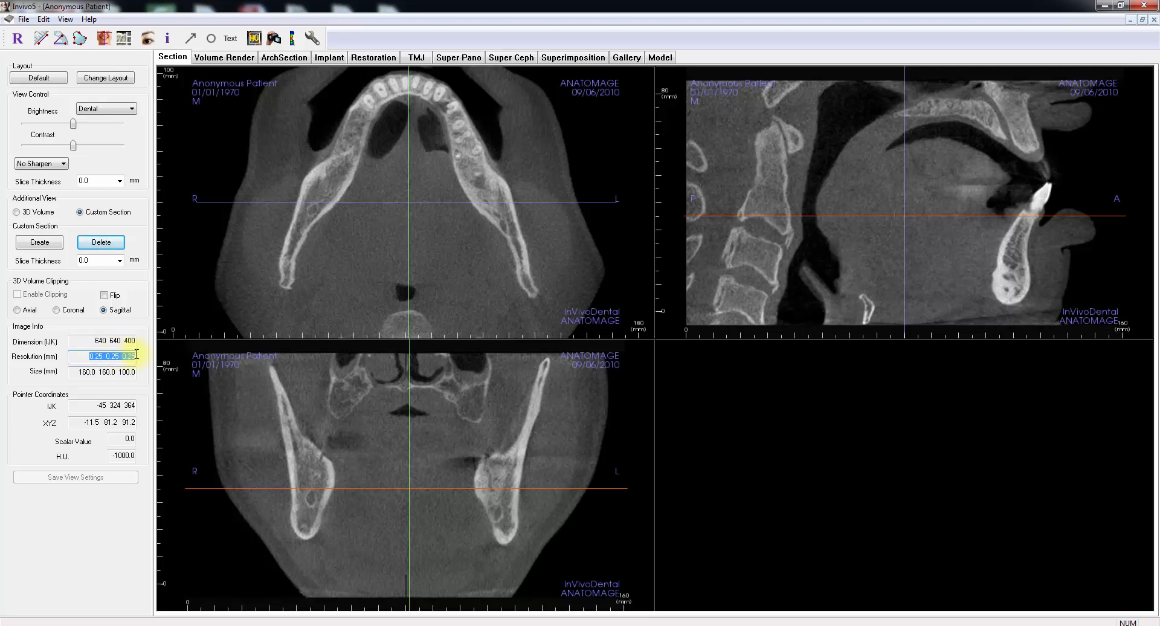